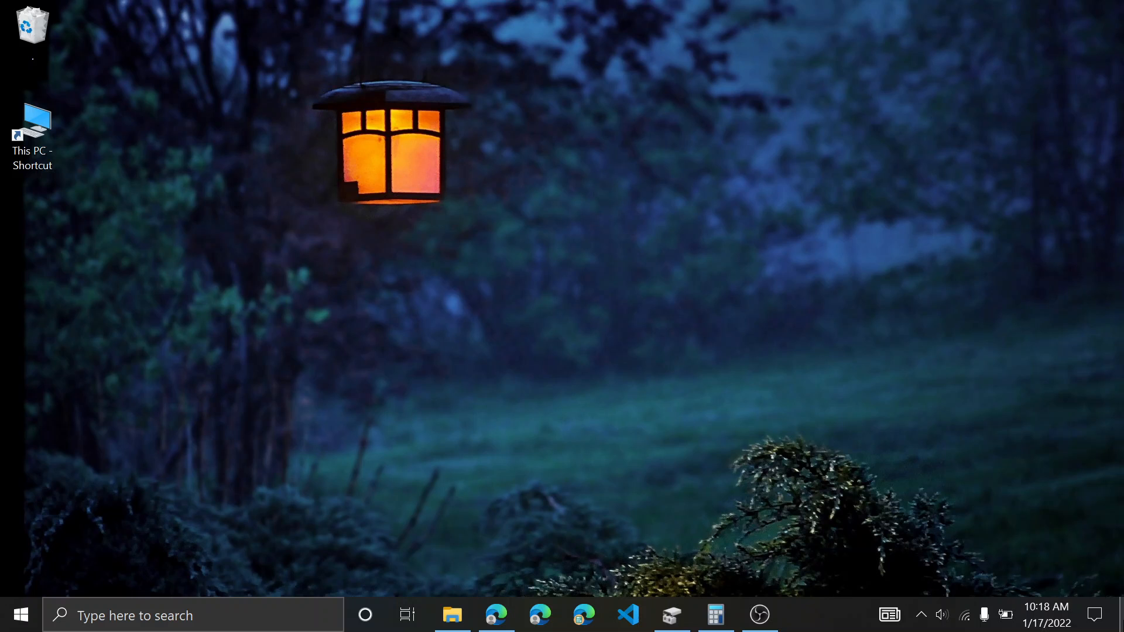
# - Open This PC in a maximized window, inspect the capacity and free space of drives C: and D:, and minimize it
pyautogui.doubleClick(29, 132)
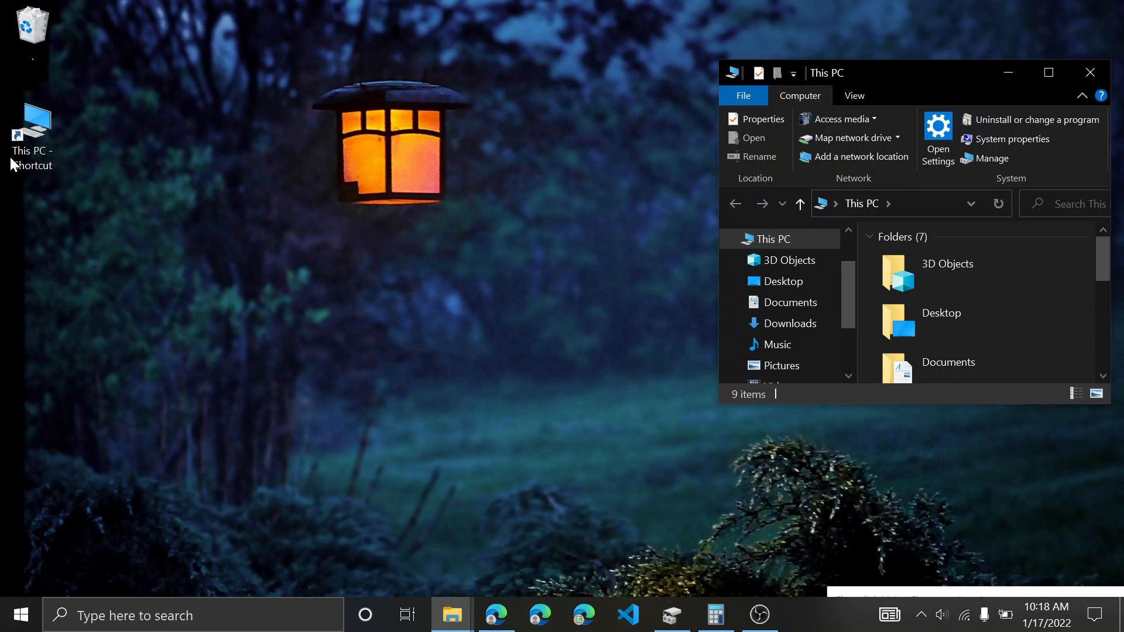
pyautogui.doubleClick(911, 71)
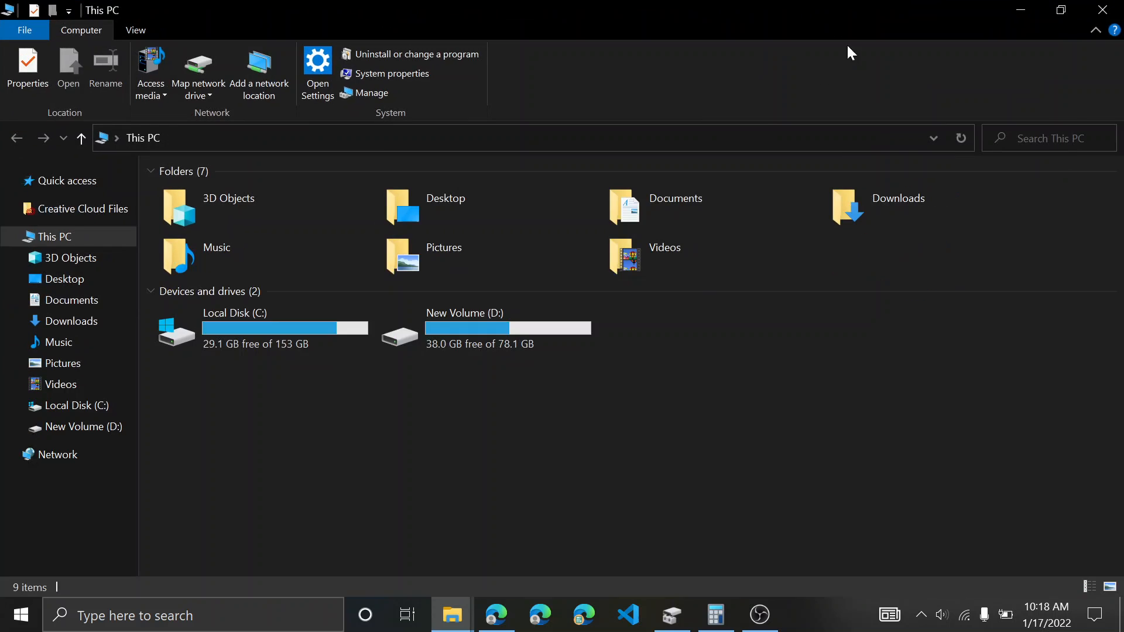
pyautogui.click(271, 336)
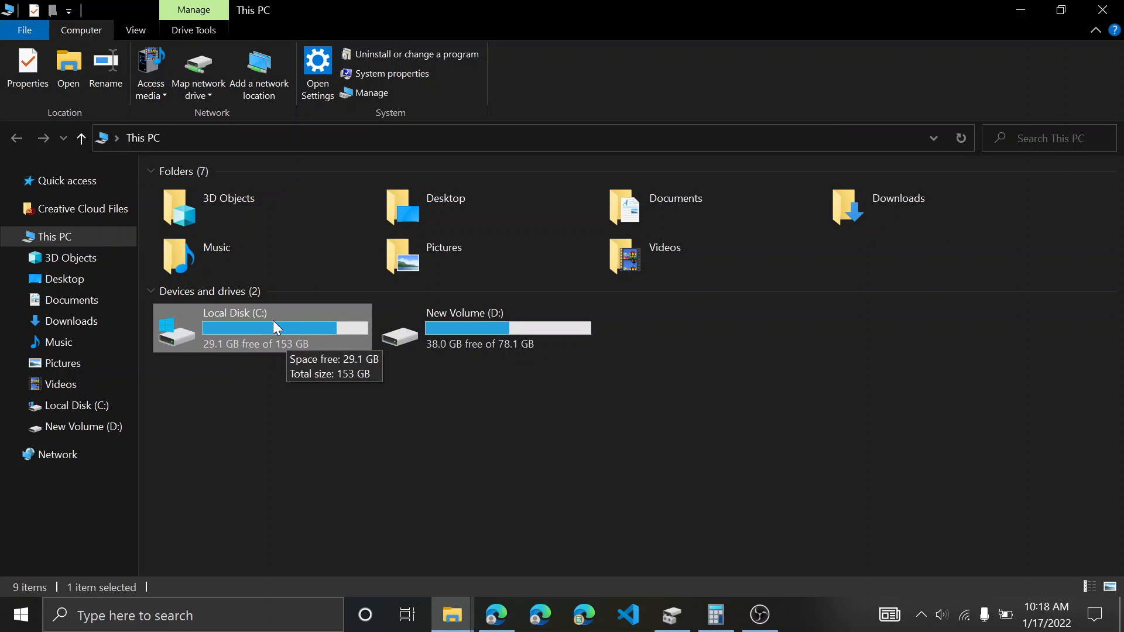
pyautogui.click(531, 323)
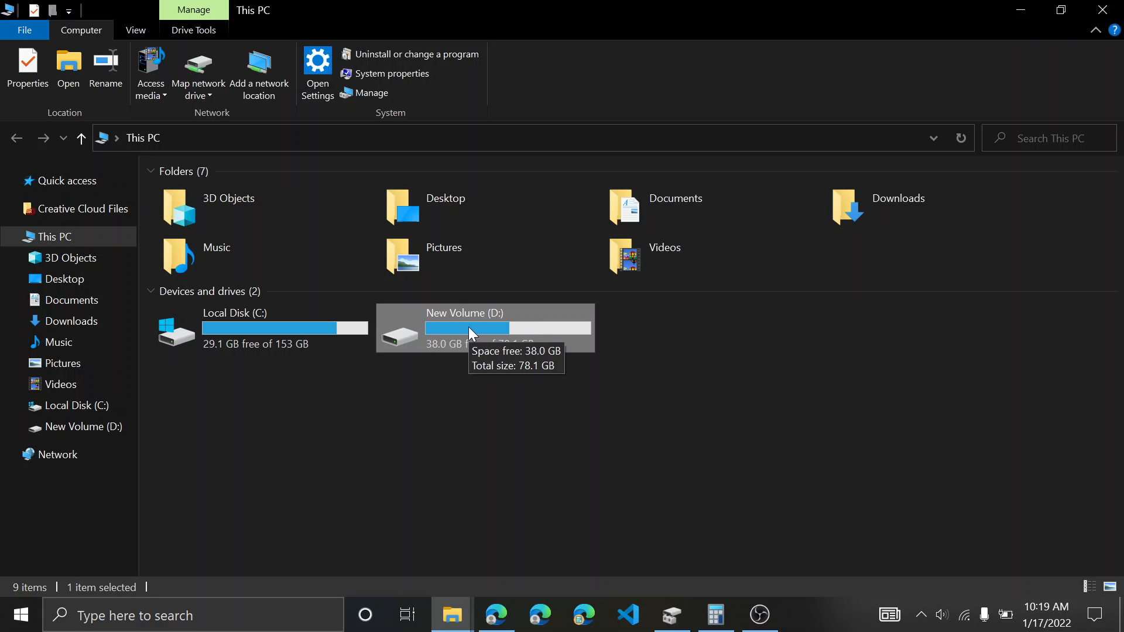
pyautogui.click(481, 416)
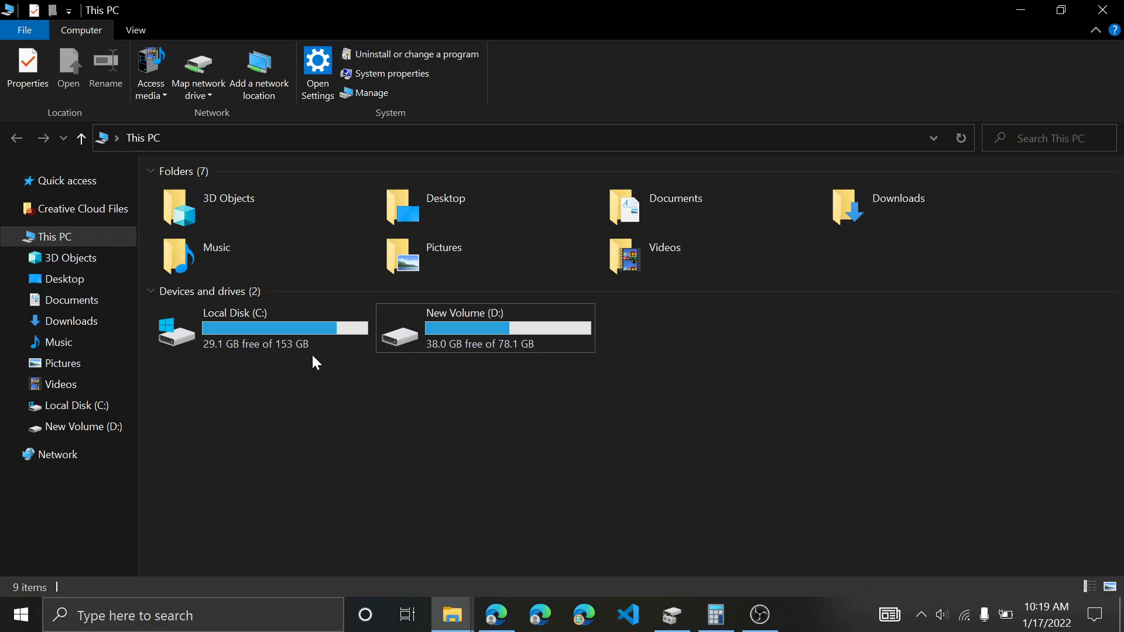
pyautogui.click(289, 315)
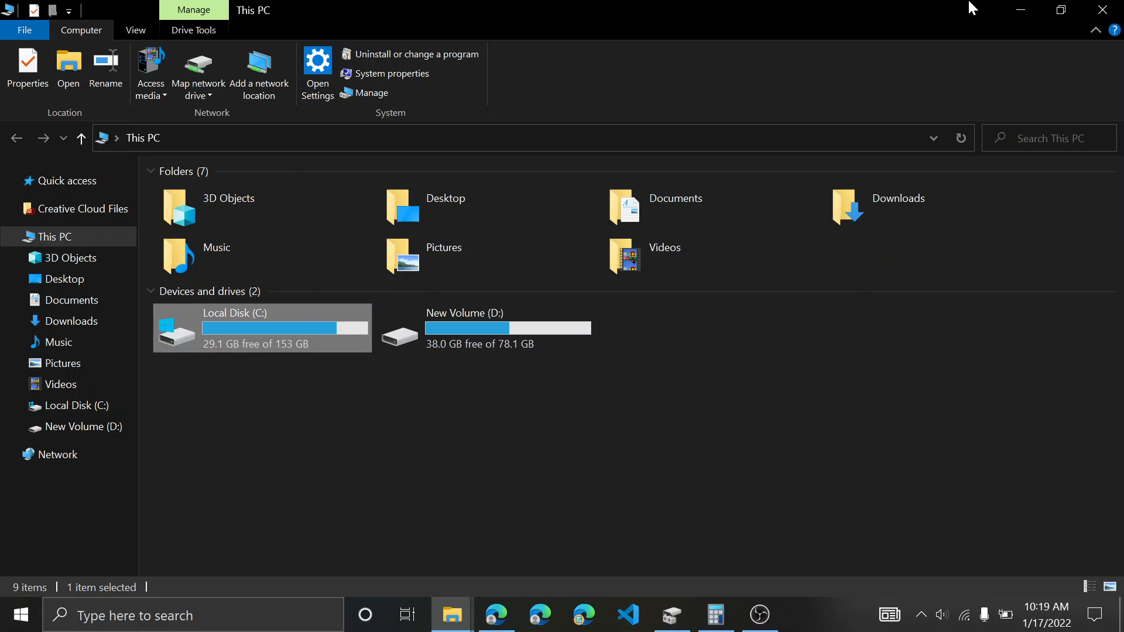
pyautogui.click(1018, 9)
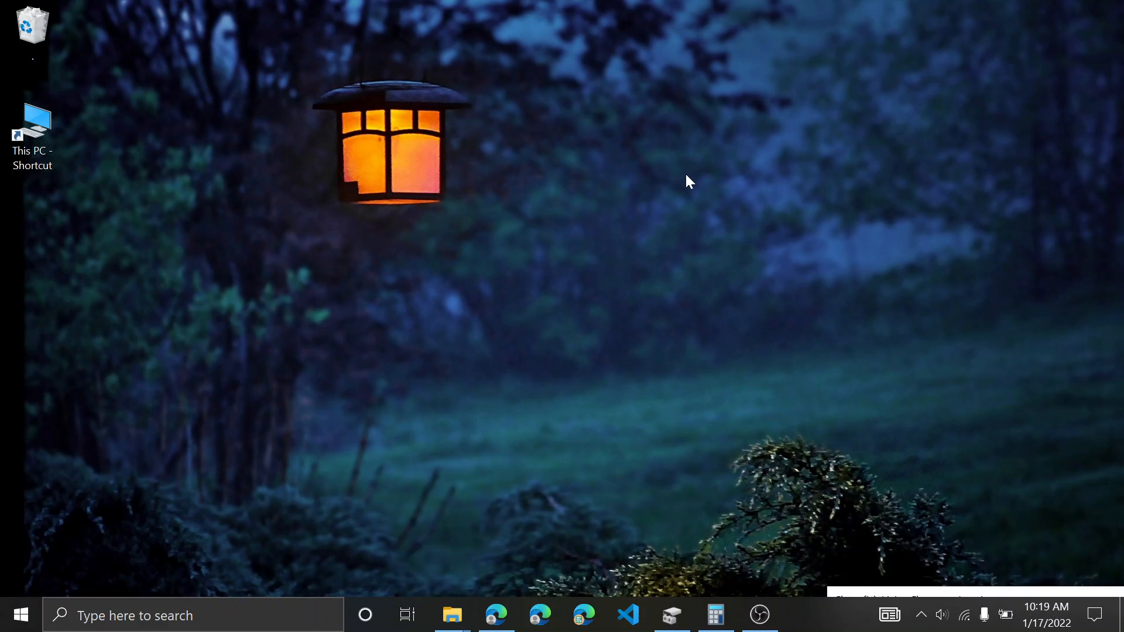
# - Search Windows for "create" and open the "Create and format hard disk partitions" tool
pyautogui.press('super+s')
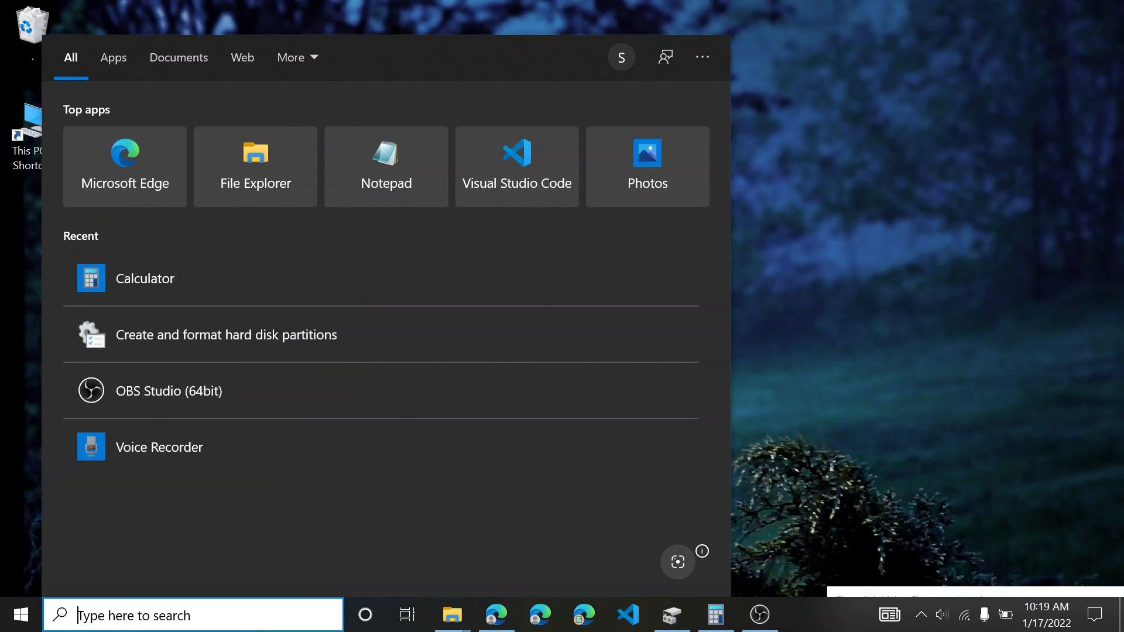
pyautogui.write('create')
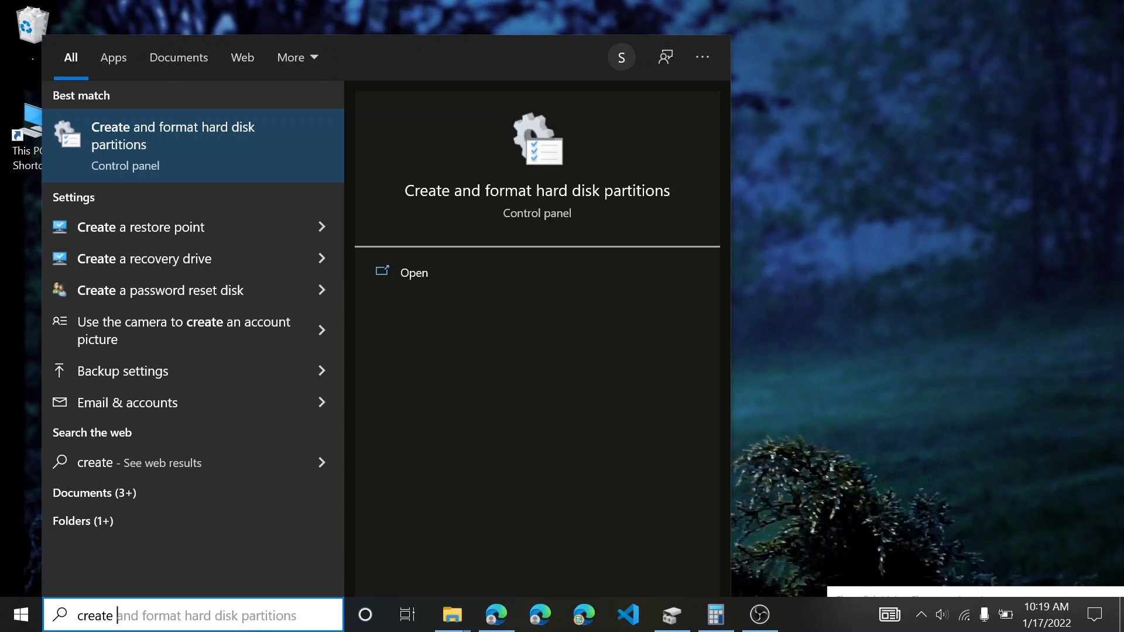
pyautogui.click(188, 134)
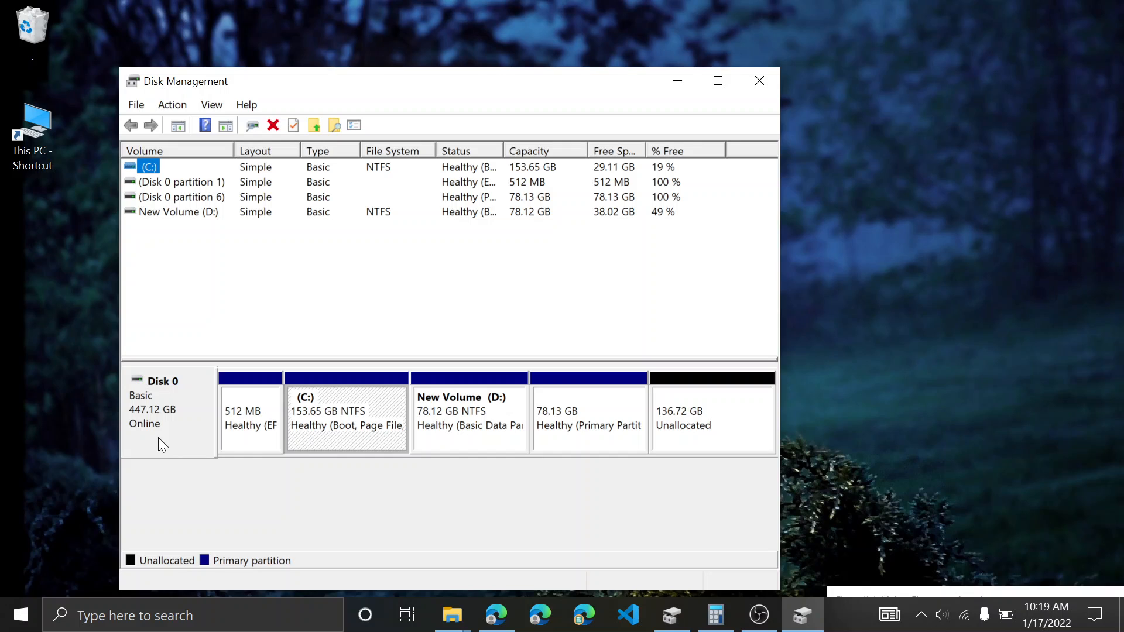
# - Examine Disk 0 and its C:, D: and unlettered 78.13 GB partitions in the disk layout
pyautogui.click(169, 380)
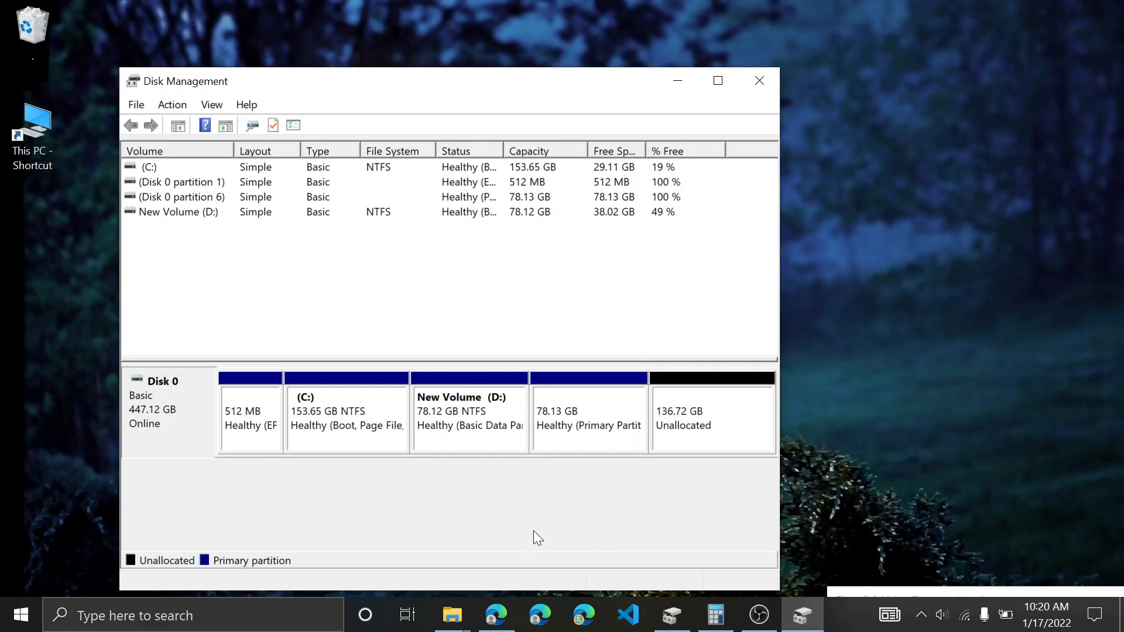
pyautogui.click(344, 431)
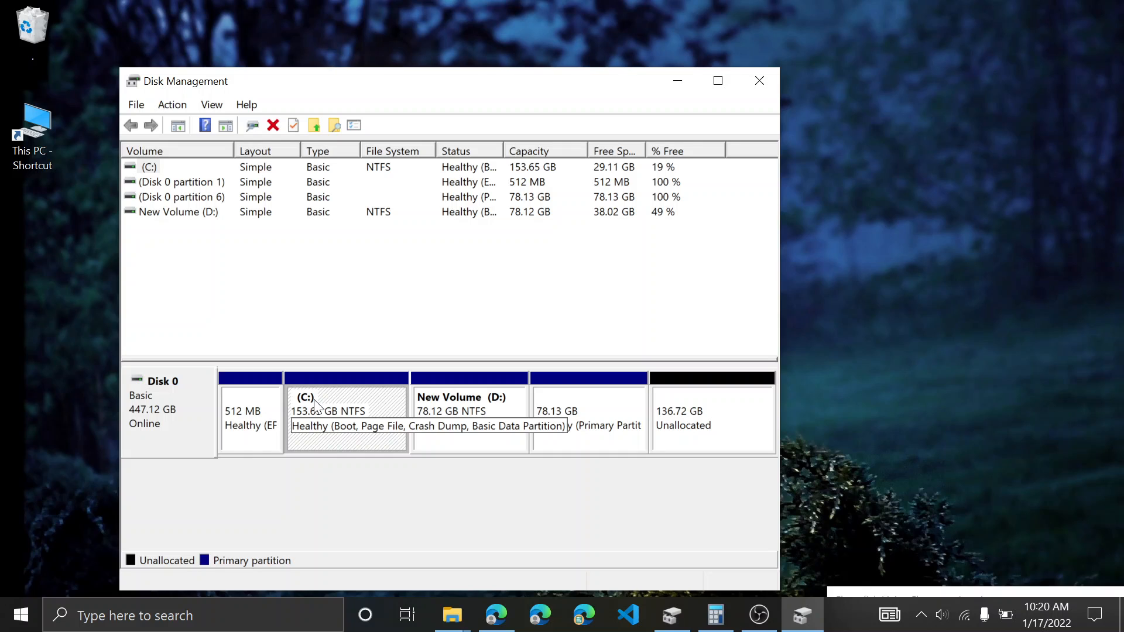
pyautogui.click(432, 423)
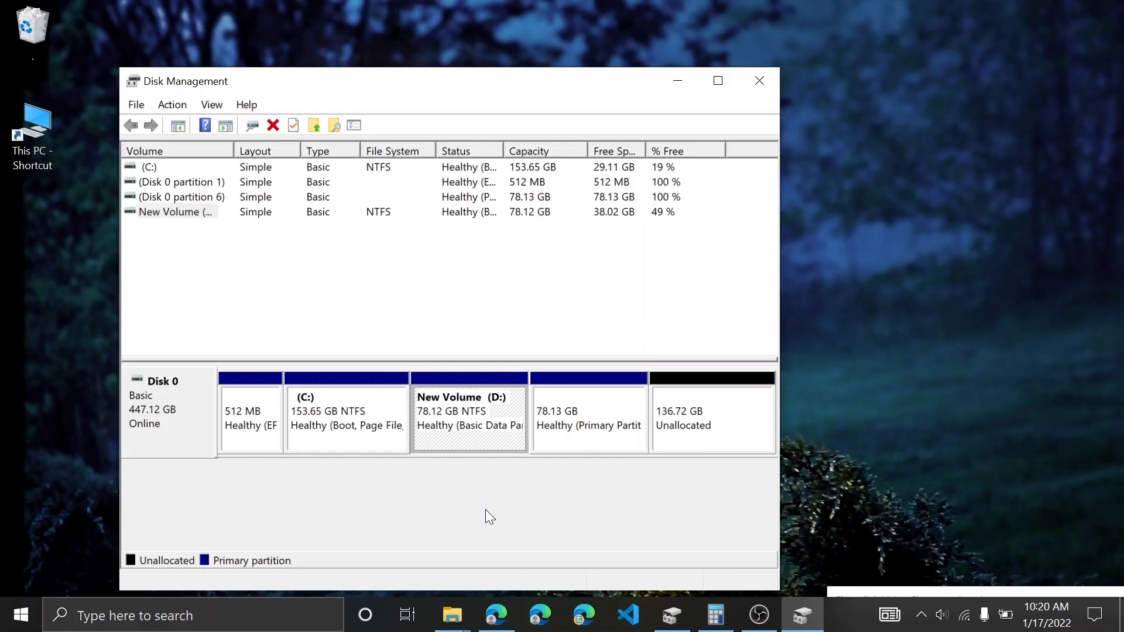
pyautogui.click(538, 401)
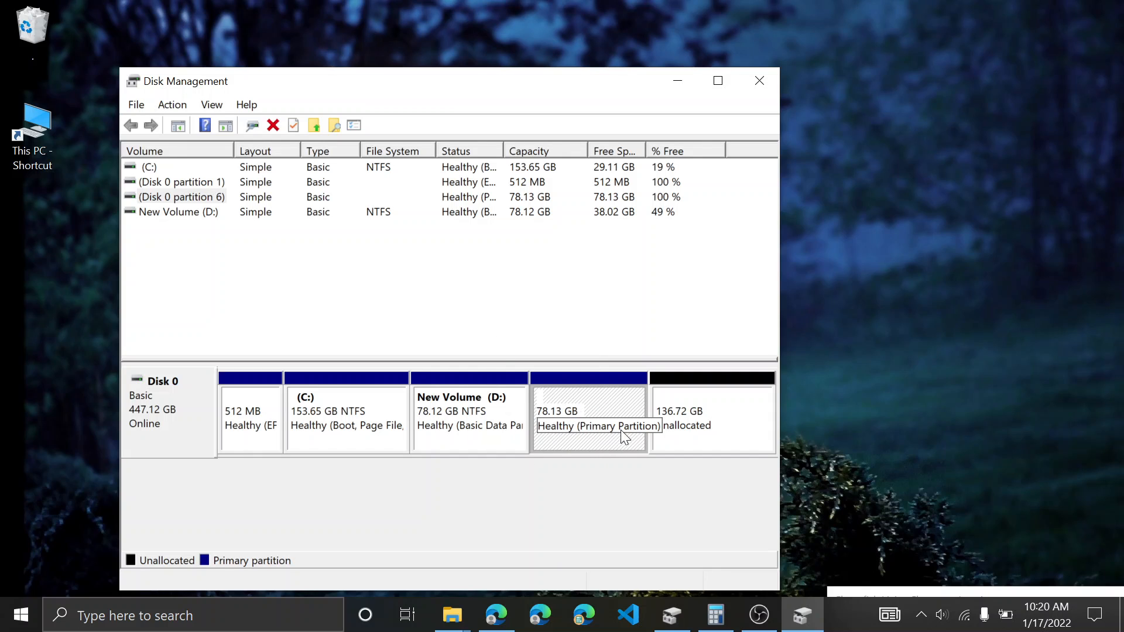
# - Create a 140000 MB simple volume E: in Disk 0's unallocated space, quick-formatted as NTFS with the label New Volume
pyautogui.click(662, 398)
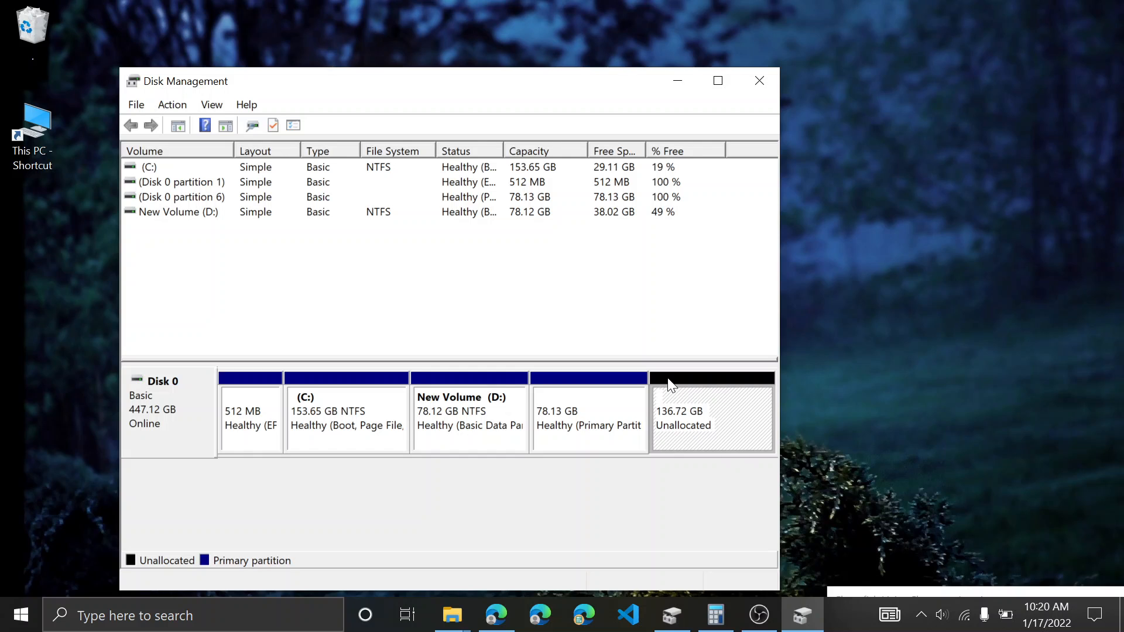
pyautogui.rightClick(677, 420)
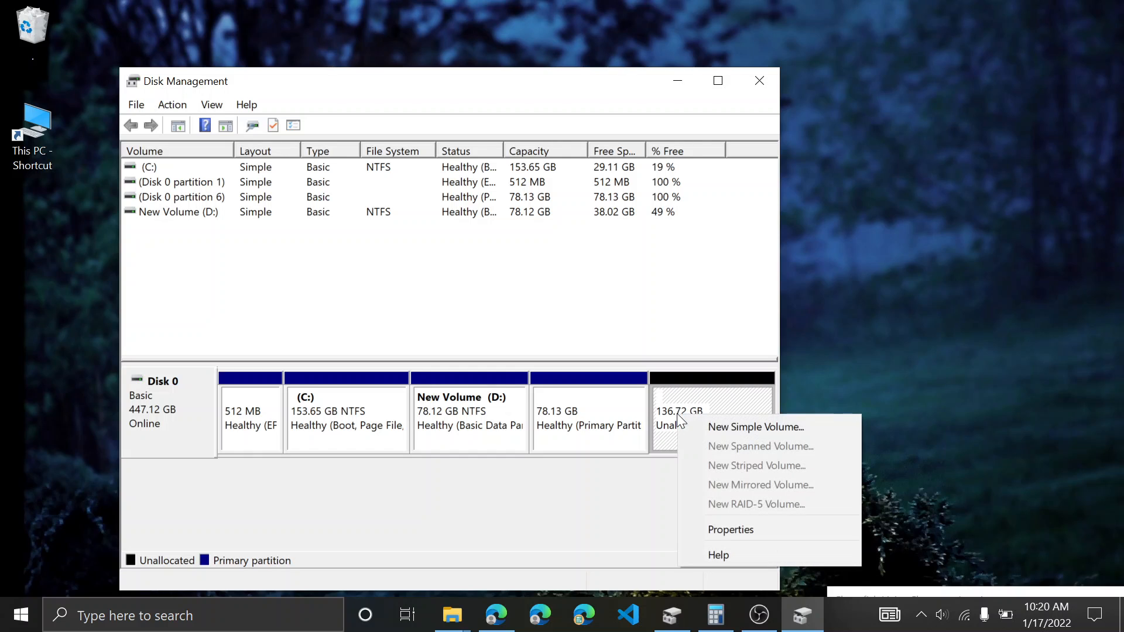
pyautogui.click(734, 431)
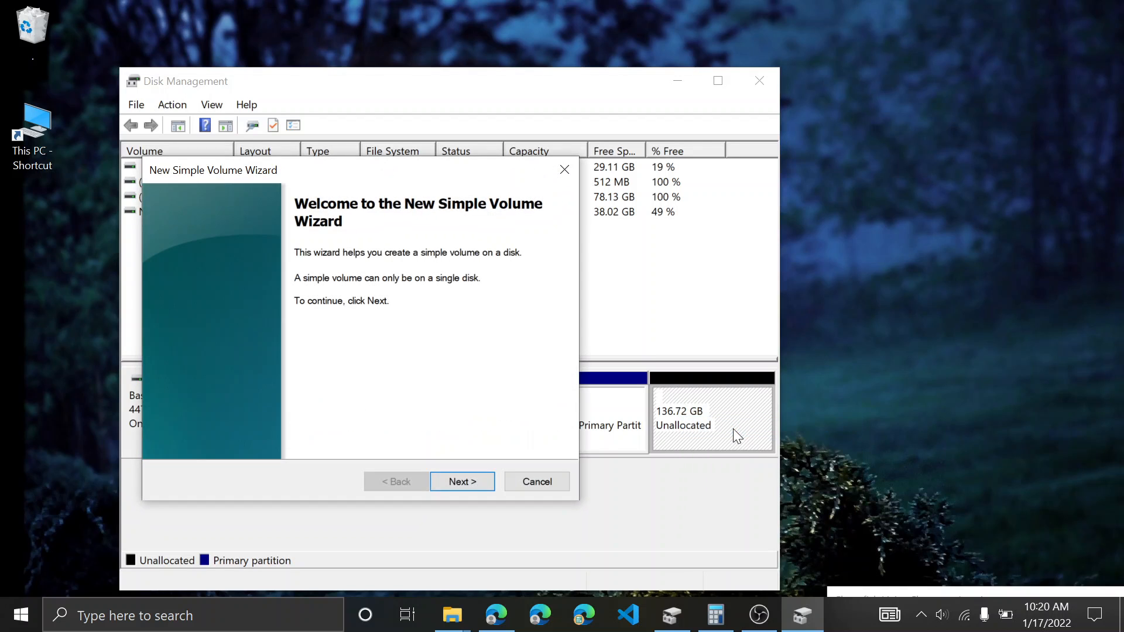
pyautogui.click(468, 482)
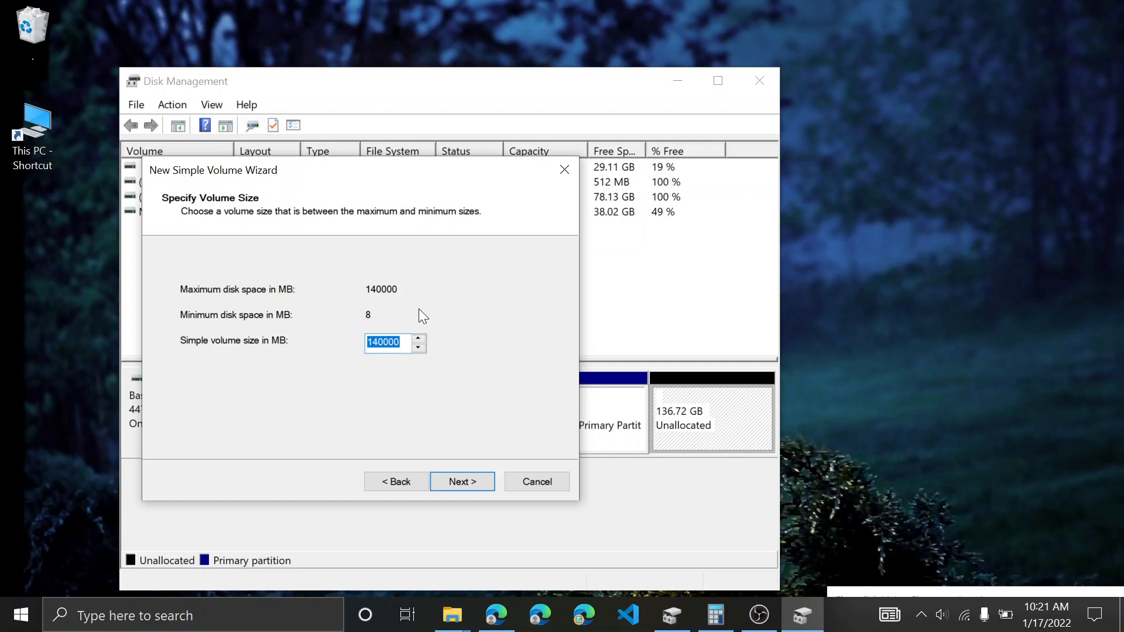
pyautogui.click(398, 341)
pyautogui.click(456, 481)
pyautogui.click(455, 481)
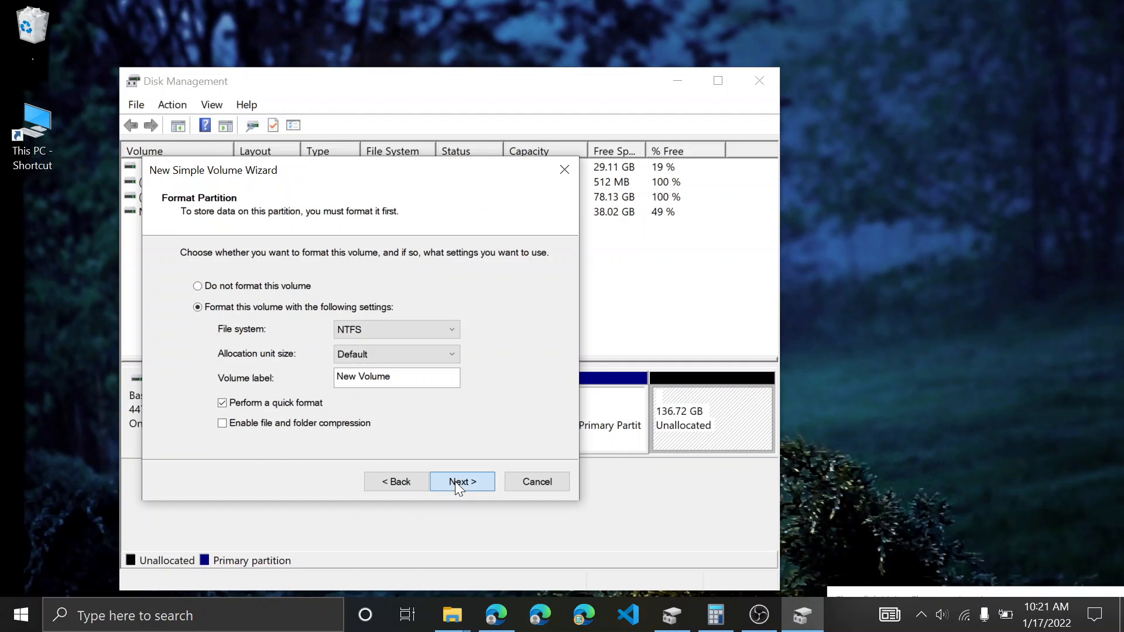
pyautogui.click(455, 481)
pyautogui.click(455, 481)
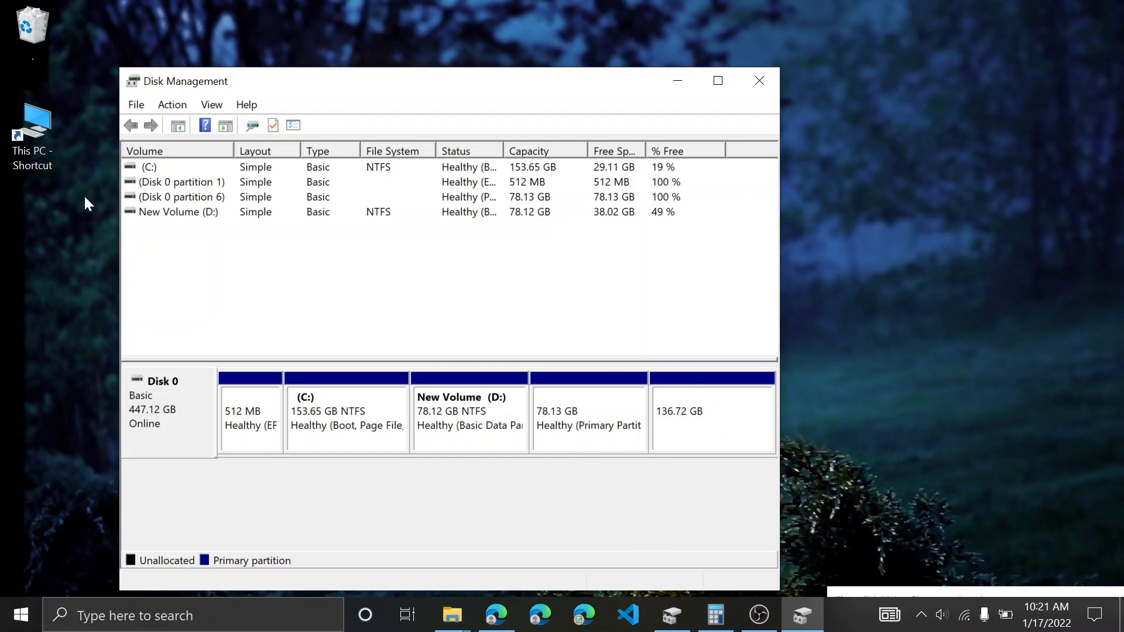
# - Open This PC to check the new E: volume alongside drive C:, and return to Disk Management
pyautogui.doubleClick(40, 127)
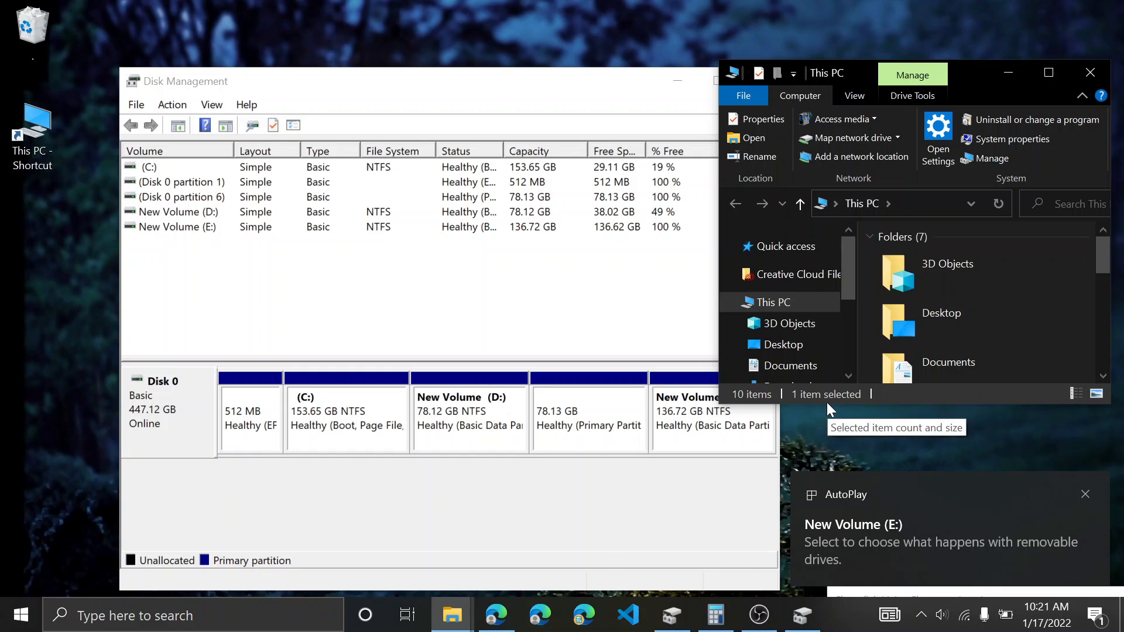
pyautogui.doubleClick(958, 66)
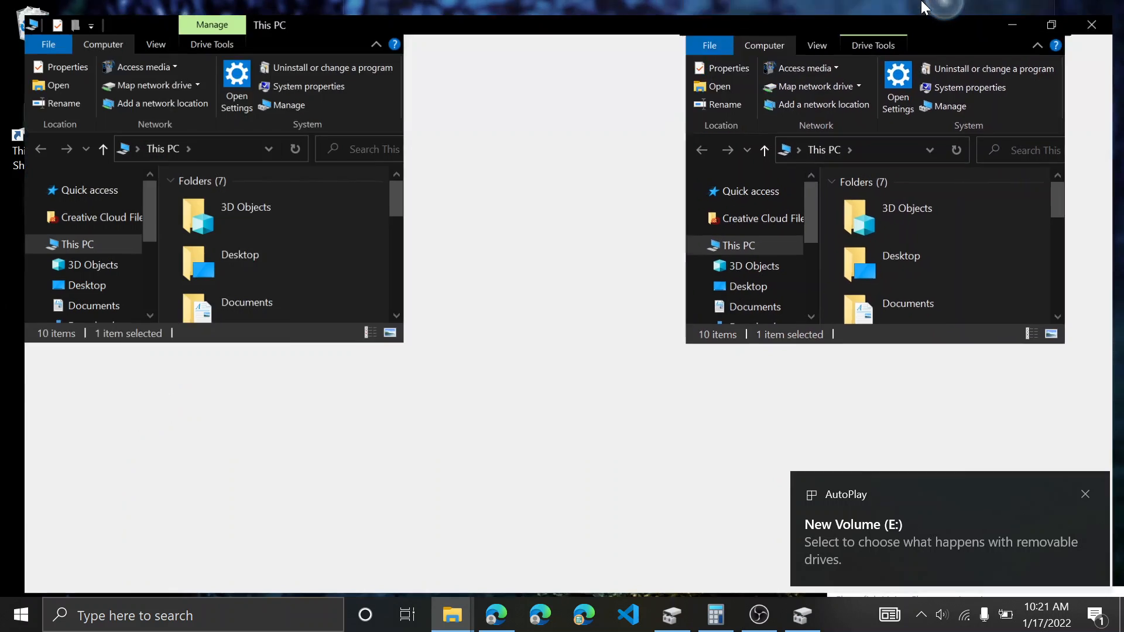
pyautogui.click(673, 328)
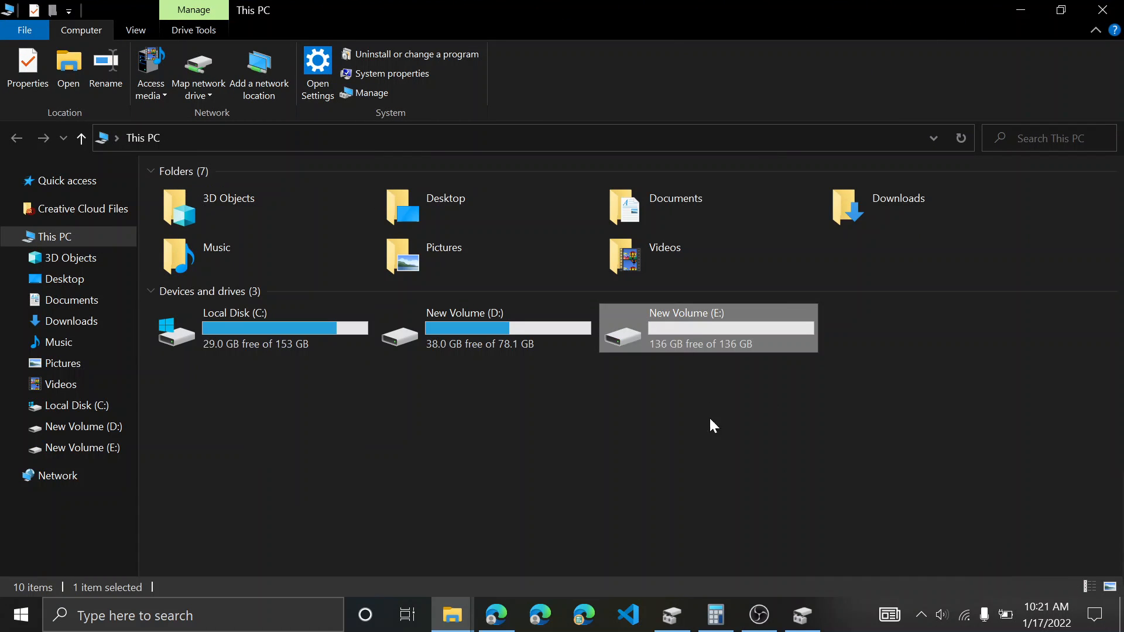
pyautogui.click(1021, 8)
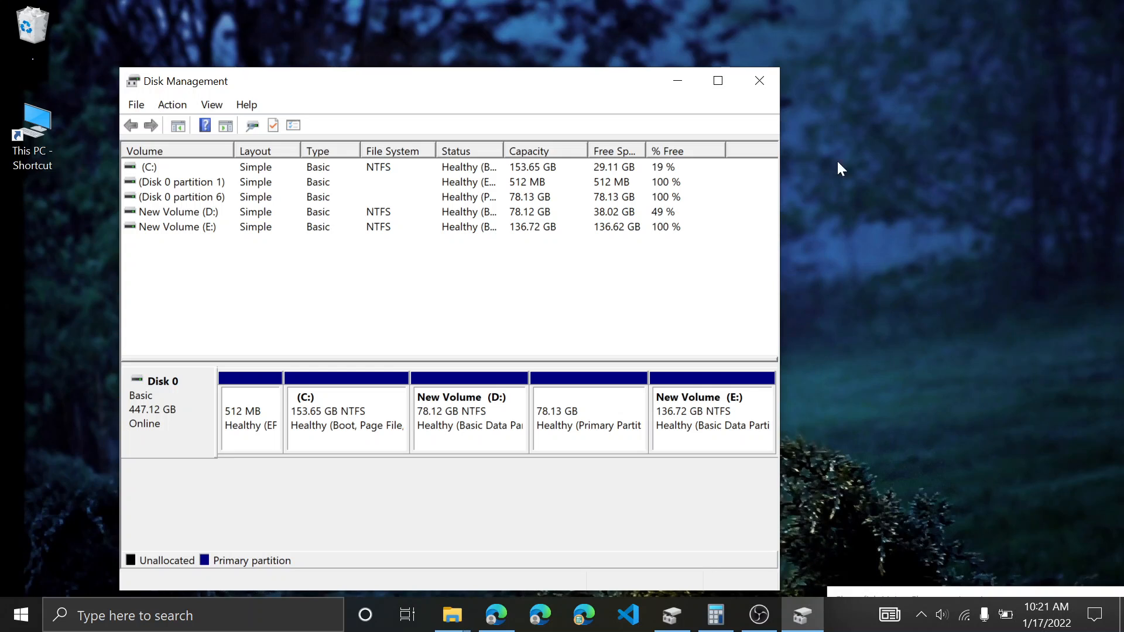
pyautogui.click(457, 623)
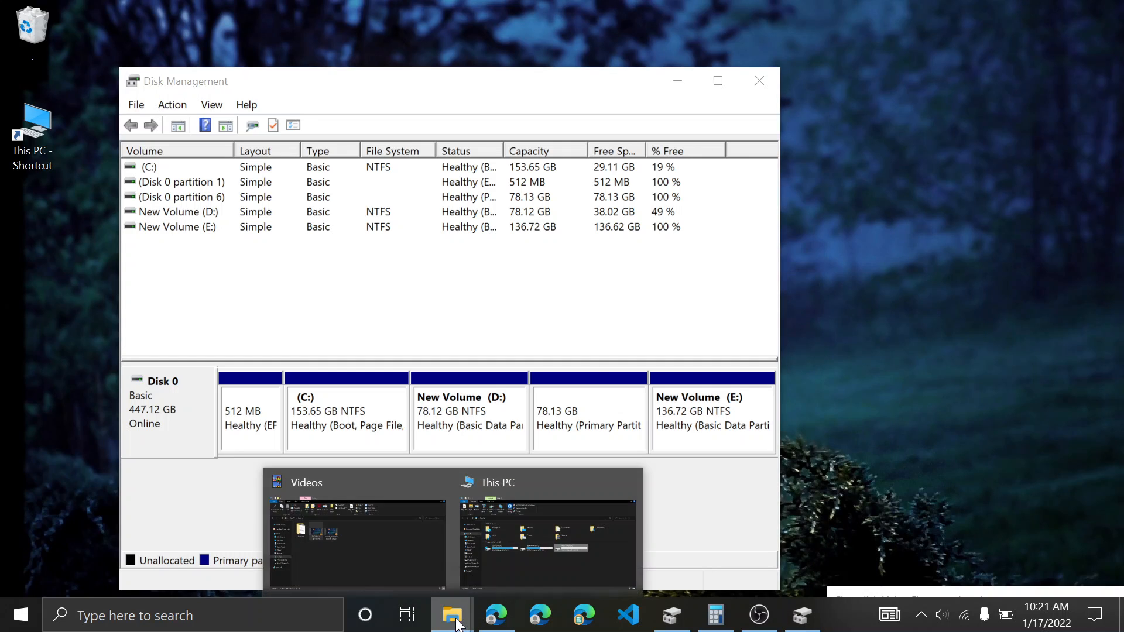
pyautogui.click(532, 536)
pyautogui.click(286, 345)
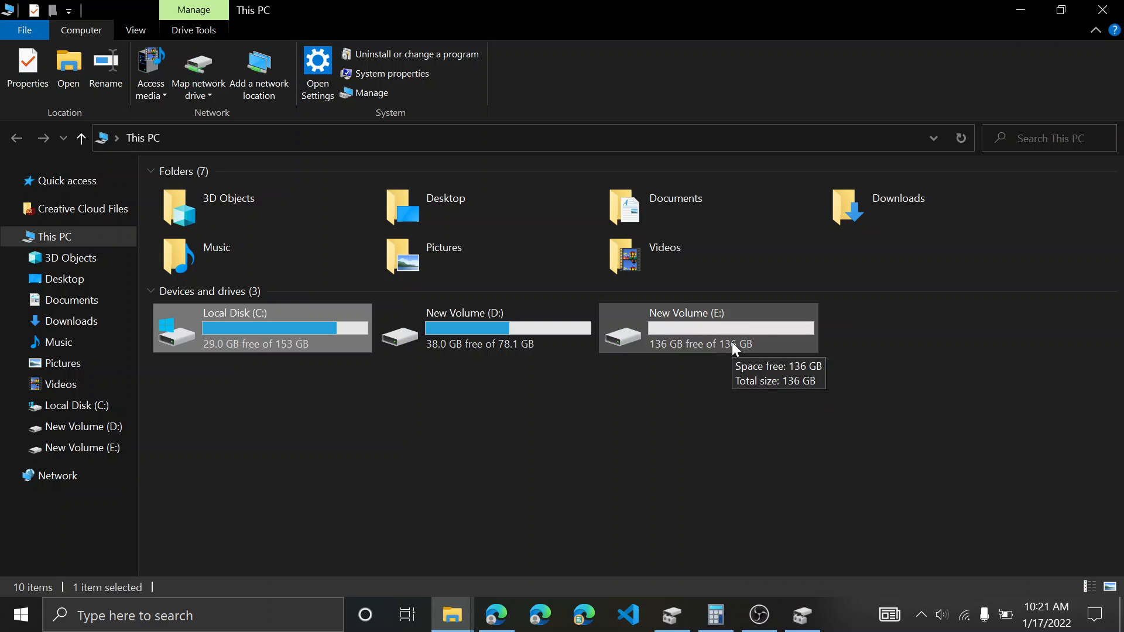
pyautogui.click(1020, 10)
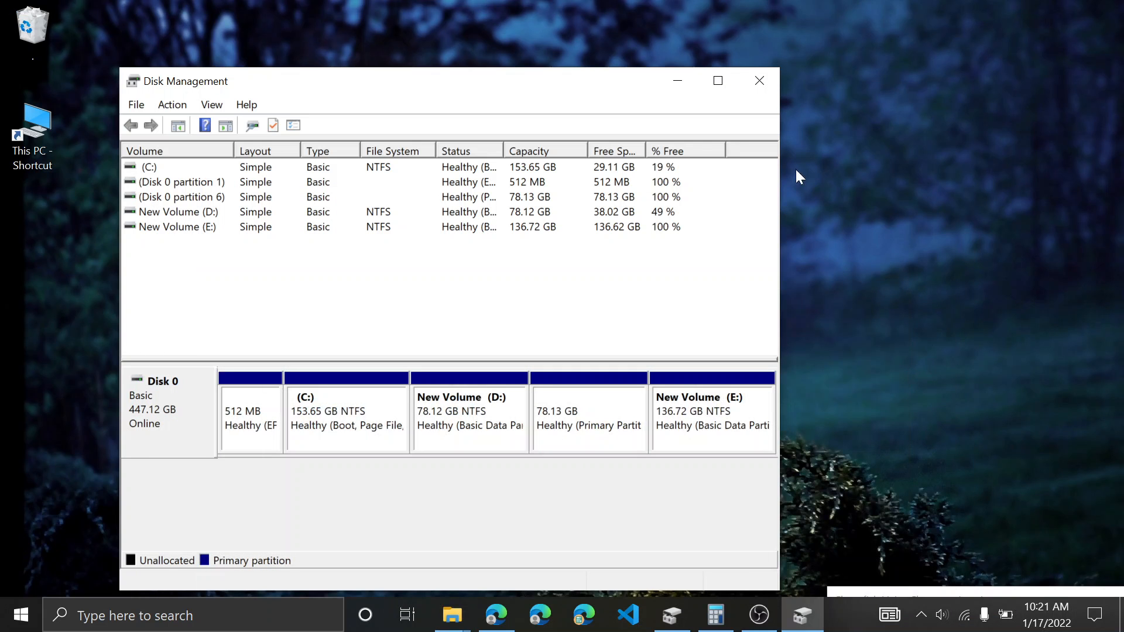
# - Open the Shrink Volume dialog for New Volume (E:) and move it lower over the disk layout
pyautogui.rightClick(686, 414)
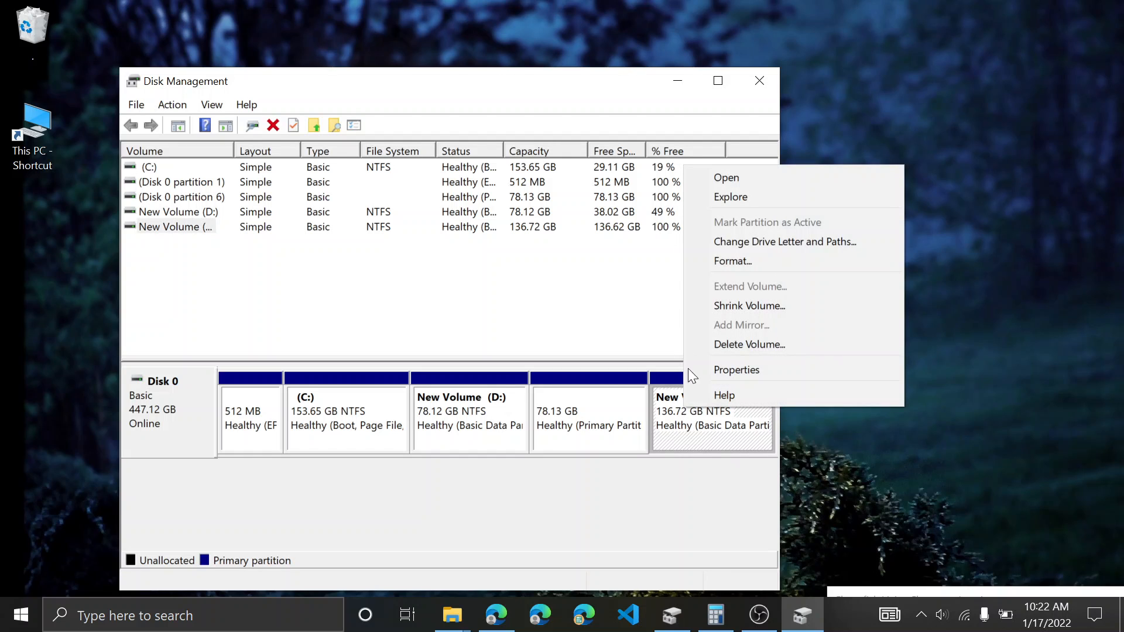
pyautogui.click(720, 302)
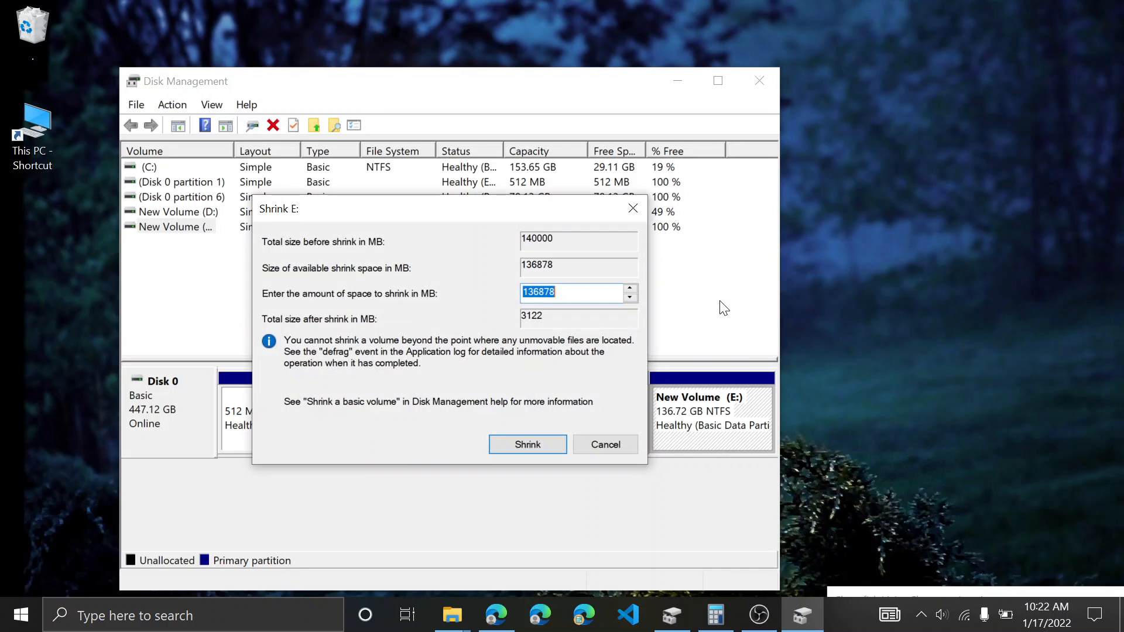
pyautogui.moveTo(489, 209); pyautogui.dragTo(466, 267)
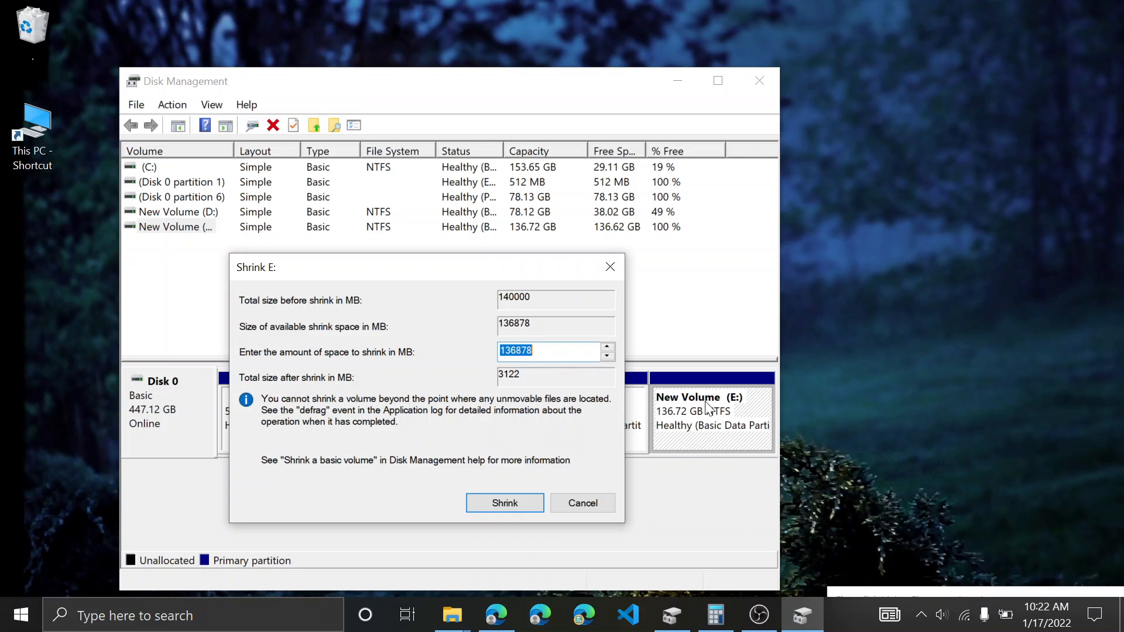
# - Switch to Calculator and multiply 36 by 1024 to convert 36 GB to megabytes
pyautogui.click(715, 614)
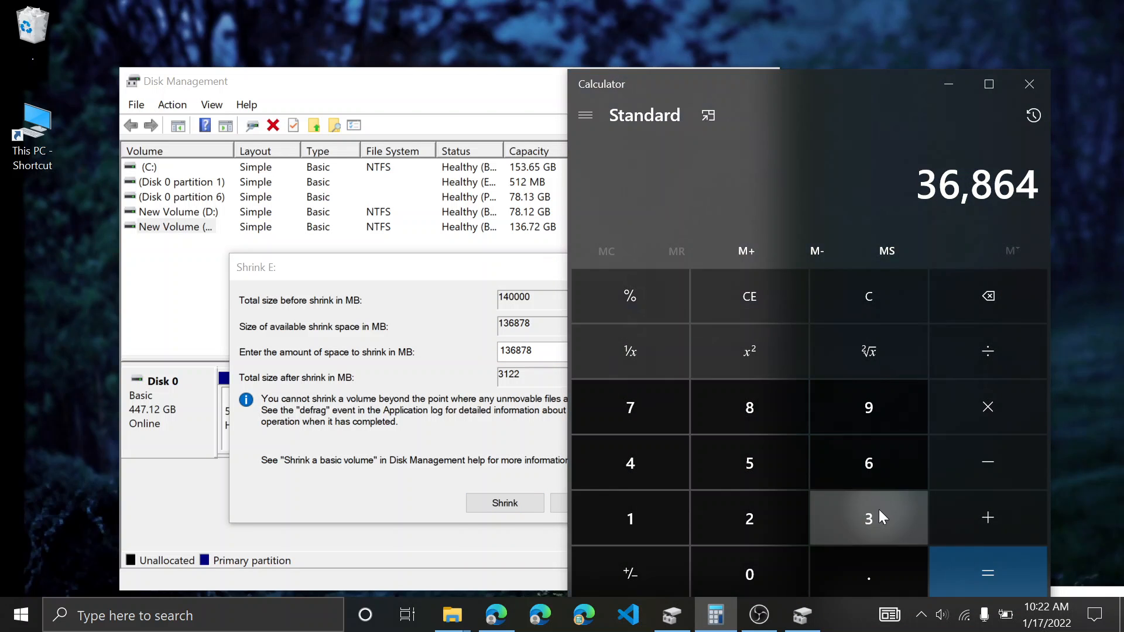
pyautogui.click(879, 509)
pyautogui.click(872, 458)
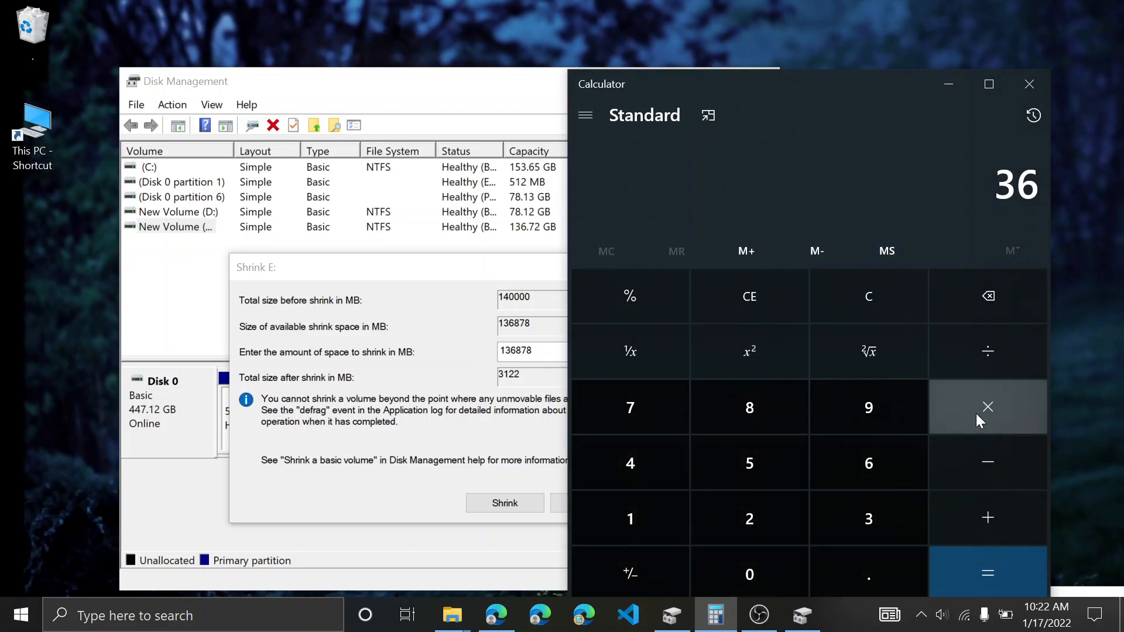
pyautogui.click(975, 413)
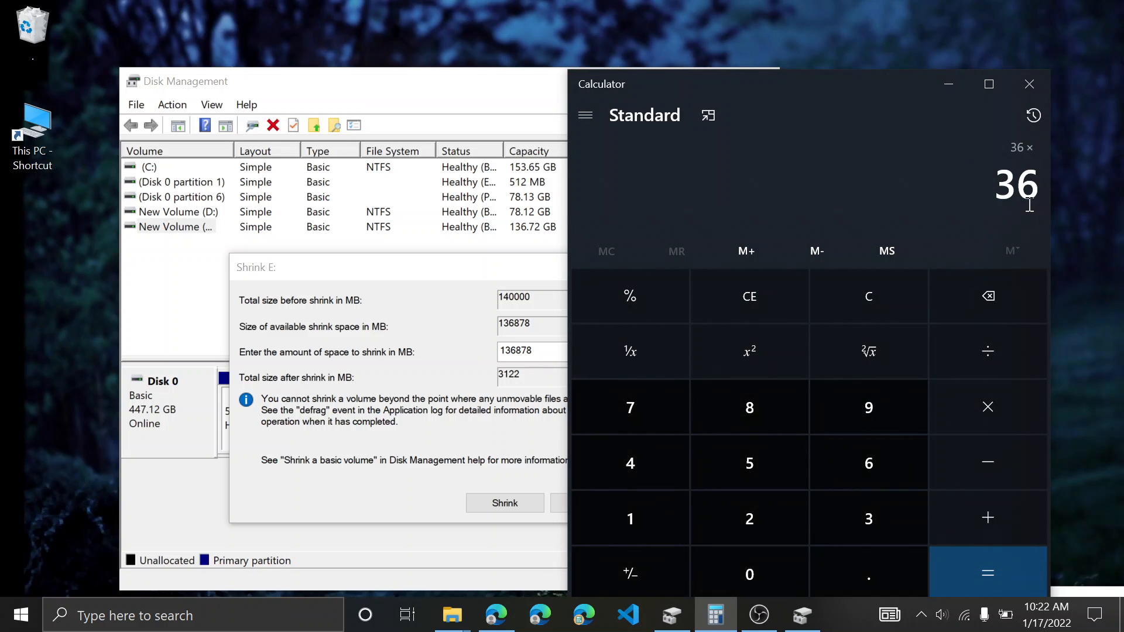
pyautogui.click(656, 525)
pyautogui.click(732, 561)
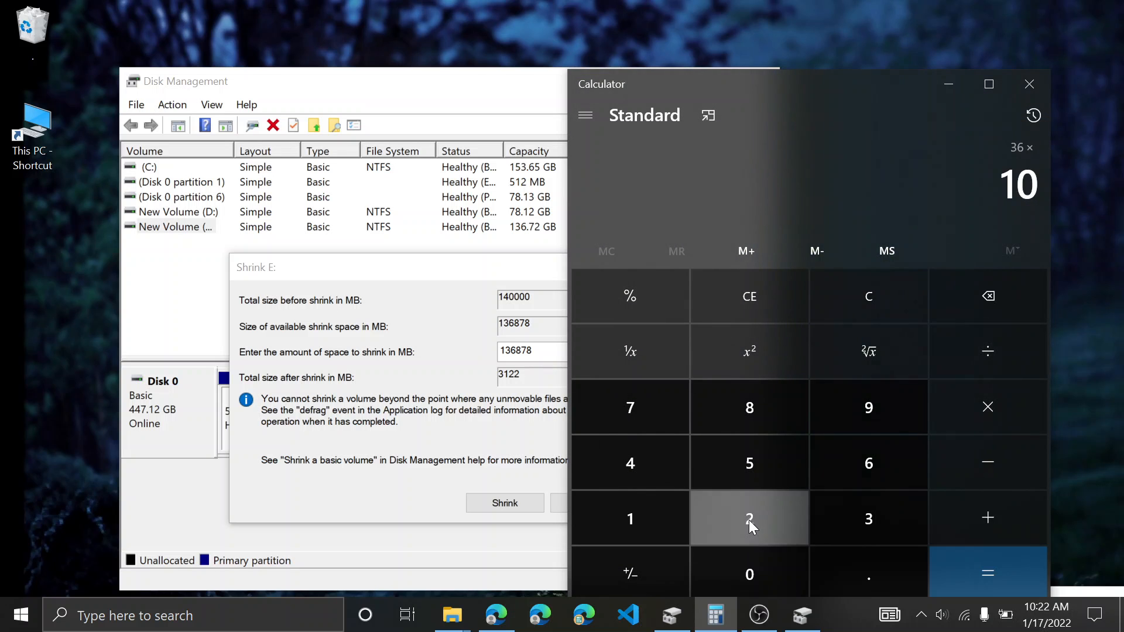
pyautogui.click(749, 520)
pyautogui.click(644, 462)
pyautogui.click(976, 576)
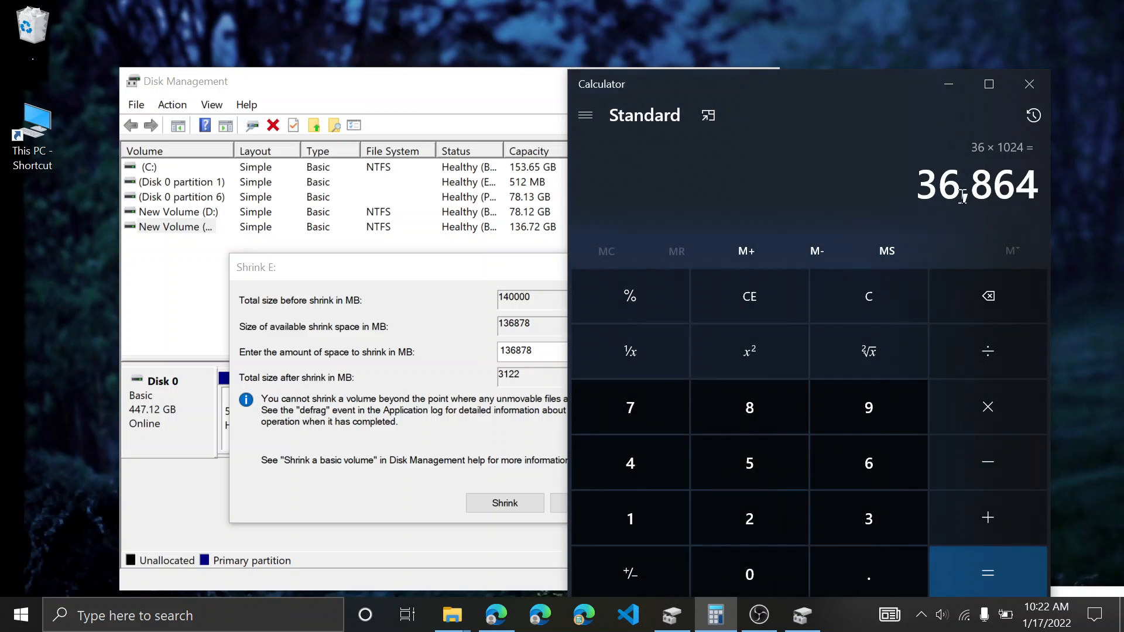
# - Set the amount of space to shrink on volume E: to 36864 MB, matching the Calculator result
pyautogui.moveTo(919, 189); pyautogui.dragTo(1048, 192)
pyautogui.click(971, 196)
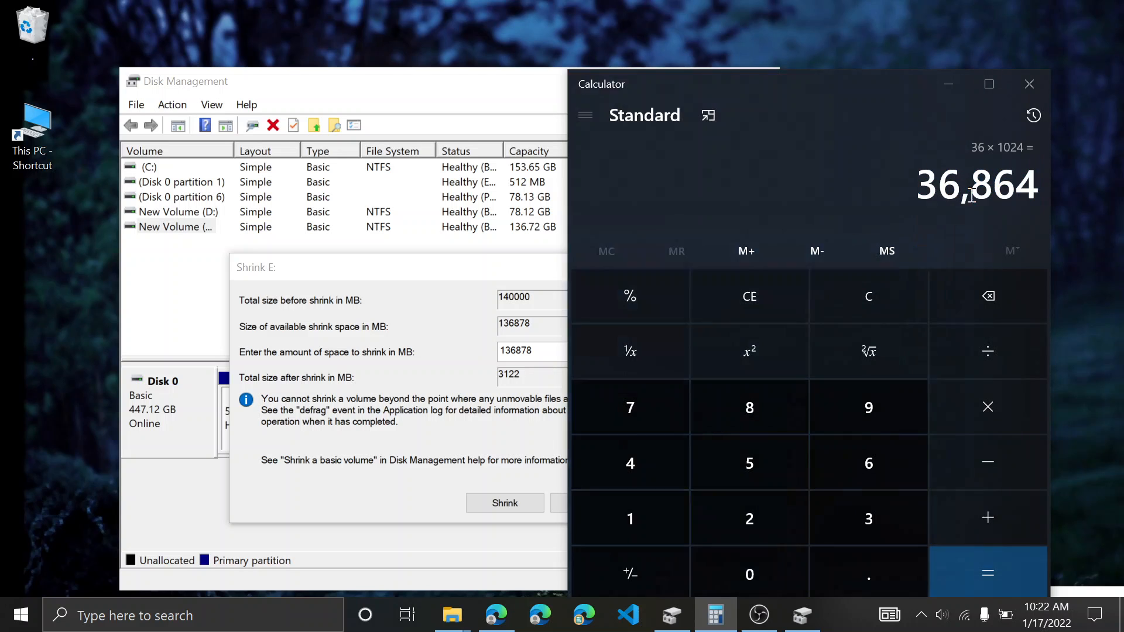
pyautogui.moveTo(540, 353); pyautogui.dragTo(476, 352)
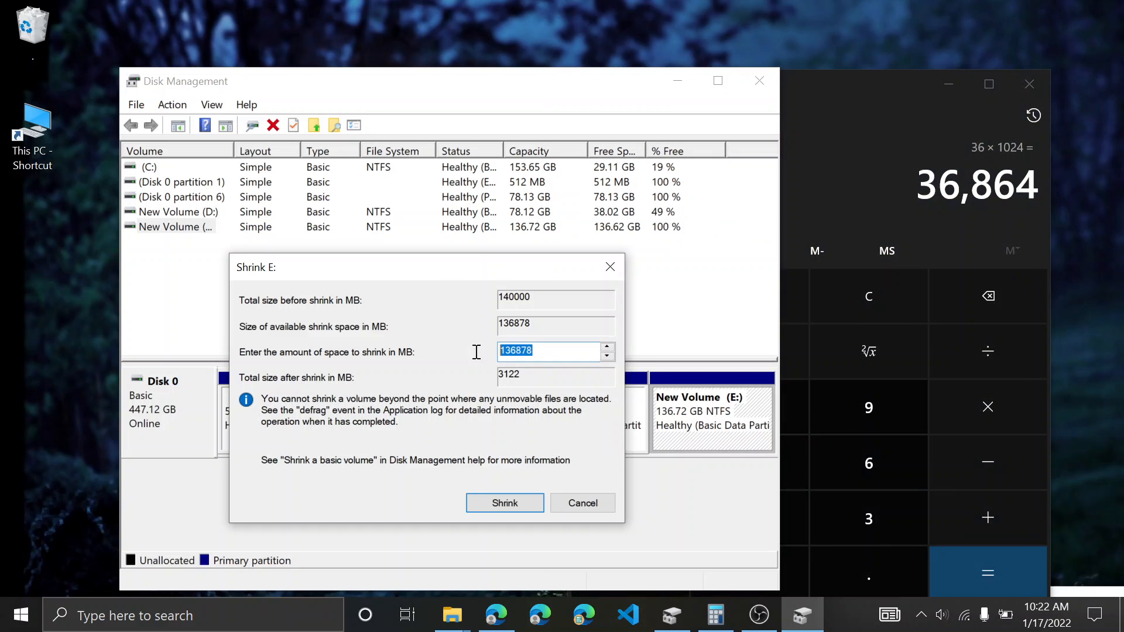
pyautogui.write('36864')
# - Clear the entry in Calculator and multiply 70 by 1024 as a second GB-to-MB conversion example
pyautogui.click(913, 406)
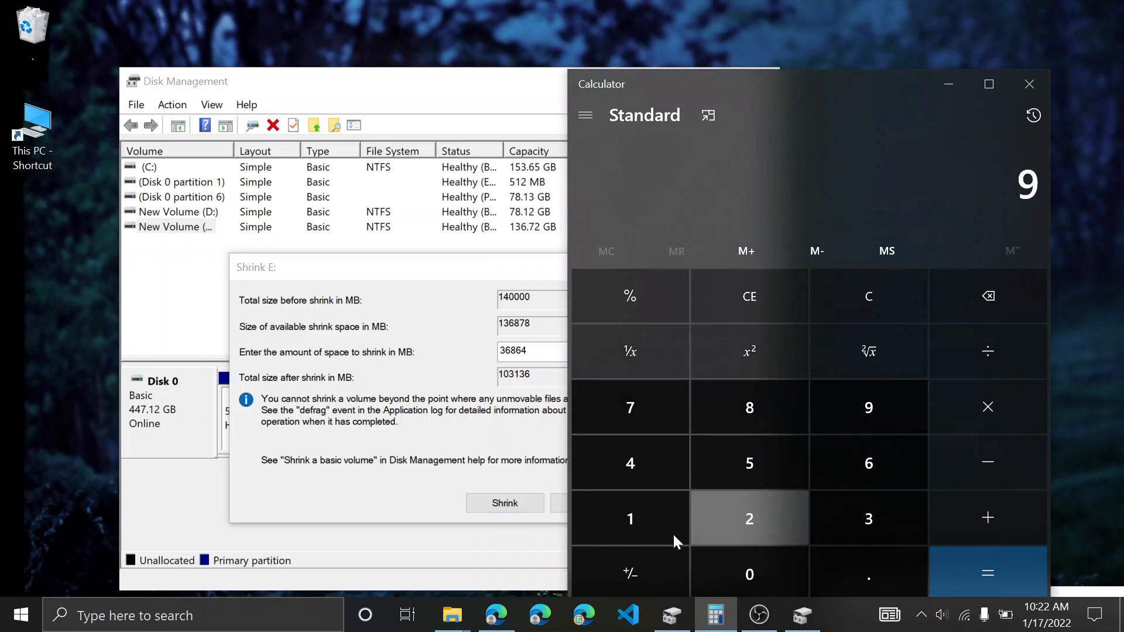
pyautogui.click(983, 297)
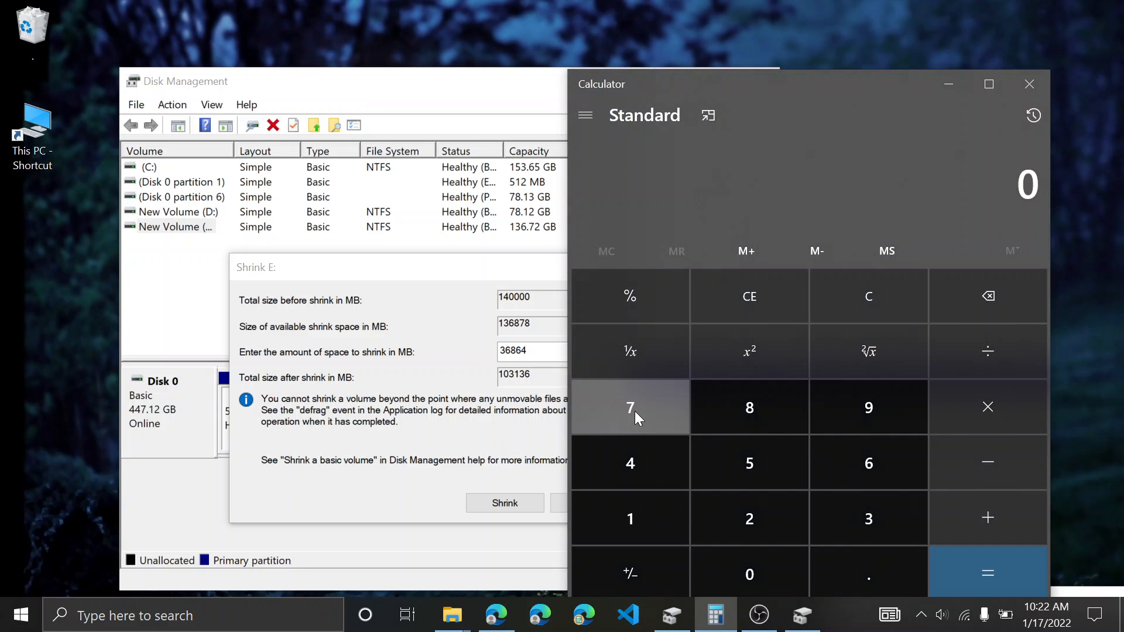
pyautogui.click(635, 411)
pyautogui.click(739, 575)
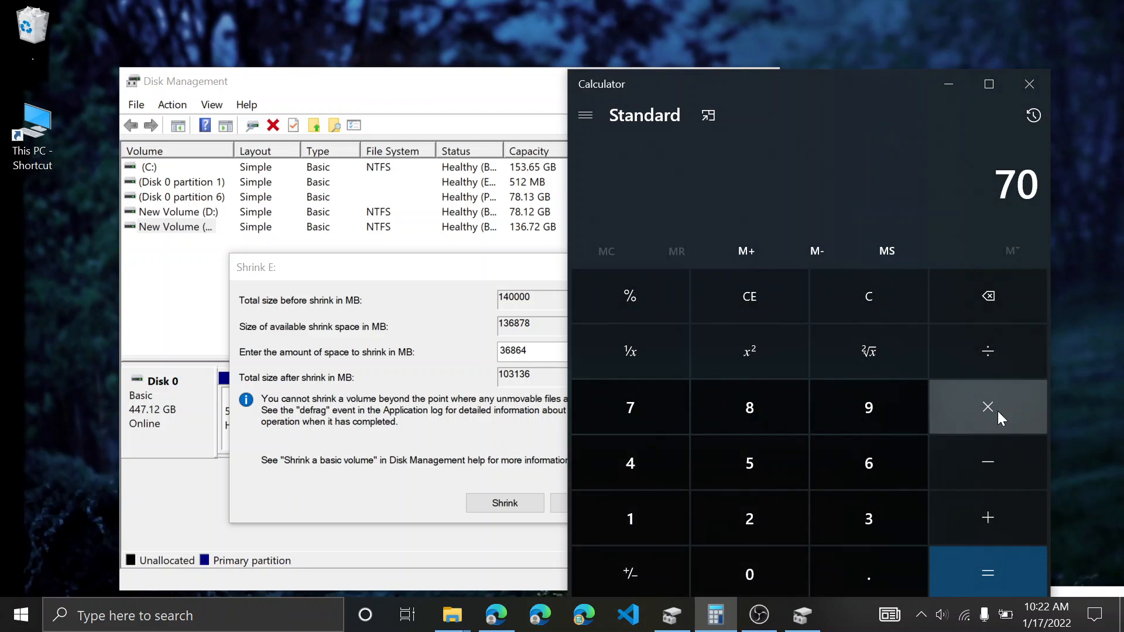
pyautogui.click(1002, 410)
pyautogui.click(651, 525)
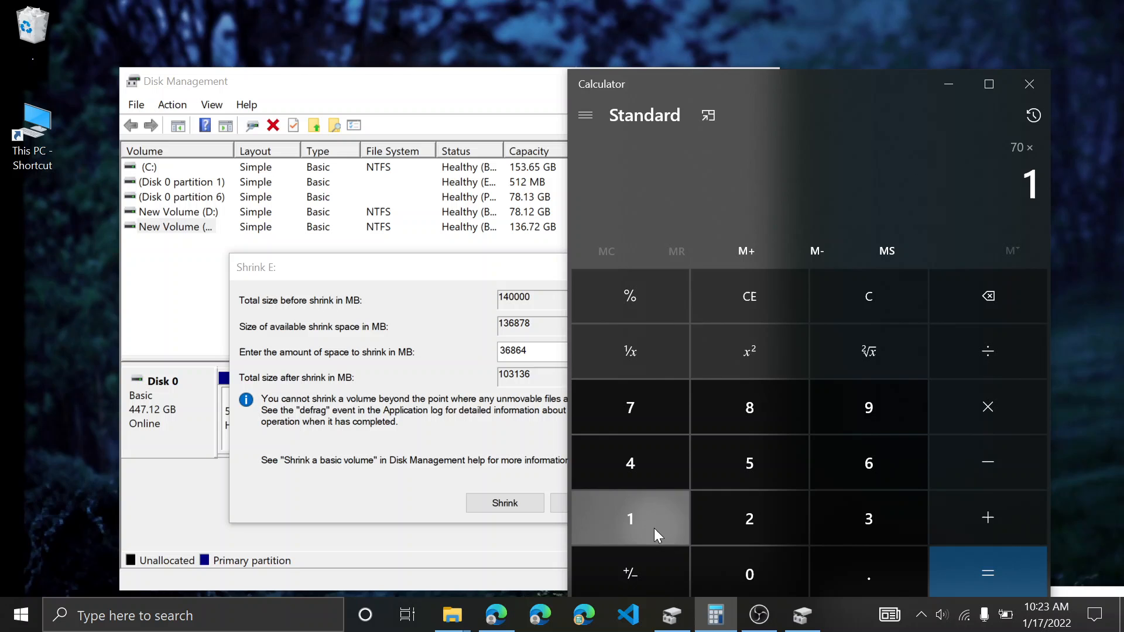
pyautogui.click(739, 573)
pyautogui.click(742, 521)
pyautogui.click(630, 463)
pyautogui.click(980, 562)
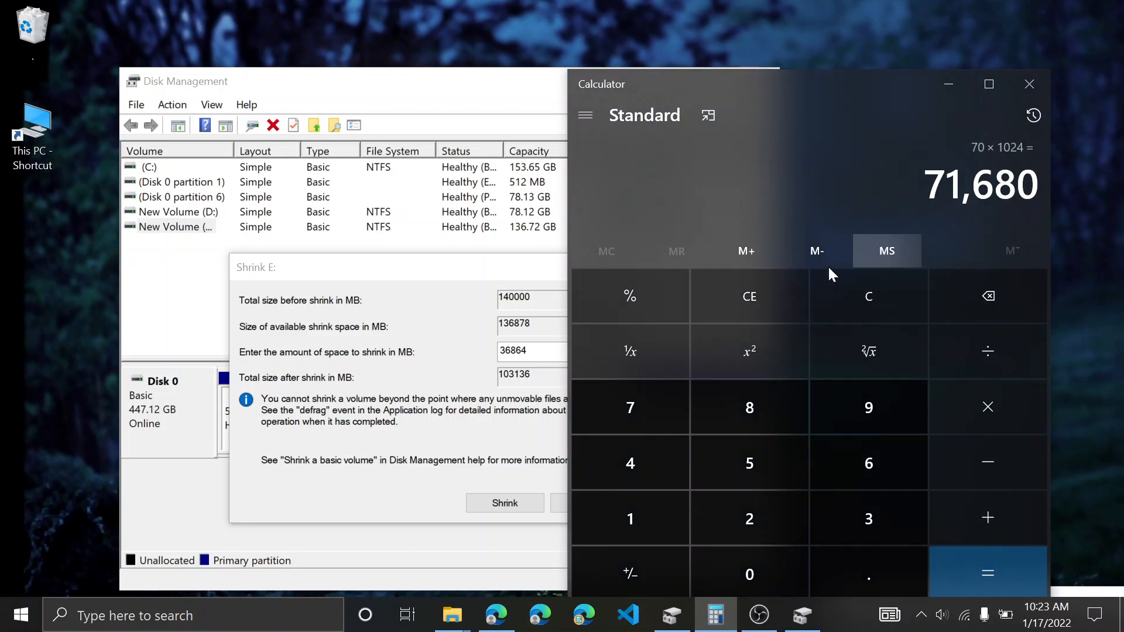
# - Return to the Shrink E: dialog and run the shrink of 36864 MB
pyautogui.click(566, 354)
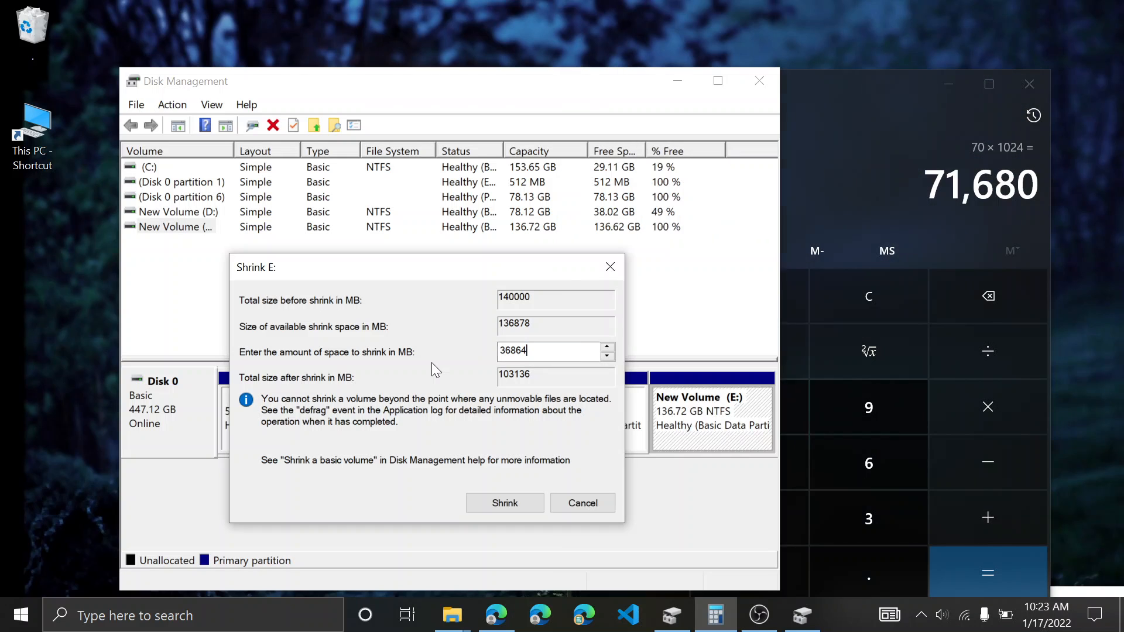
pyautogui.doubleClick(542, 354)
pyautogui.click(559, 356)
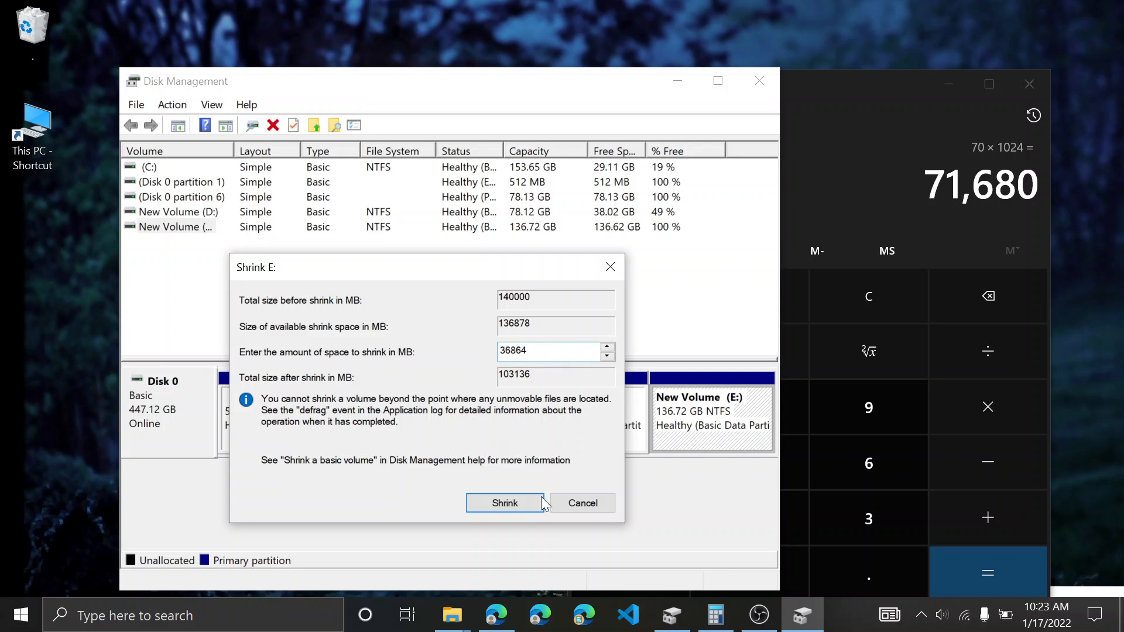
pyautogui.click(519, 501)
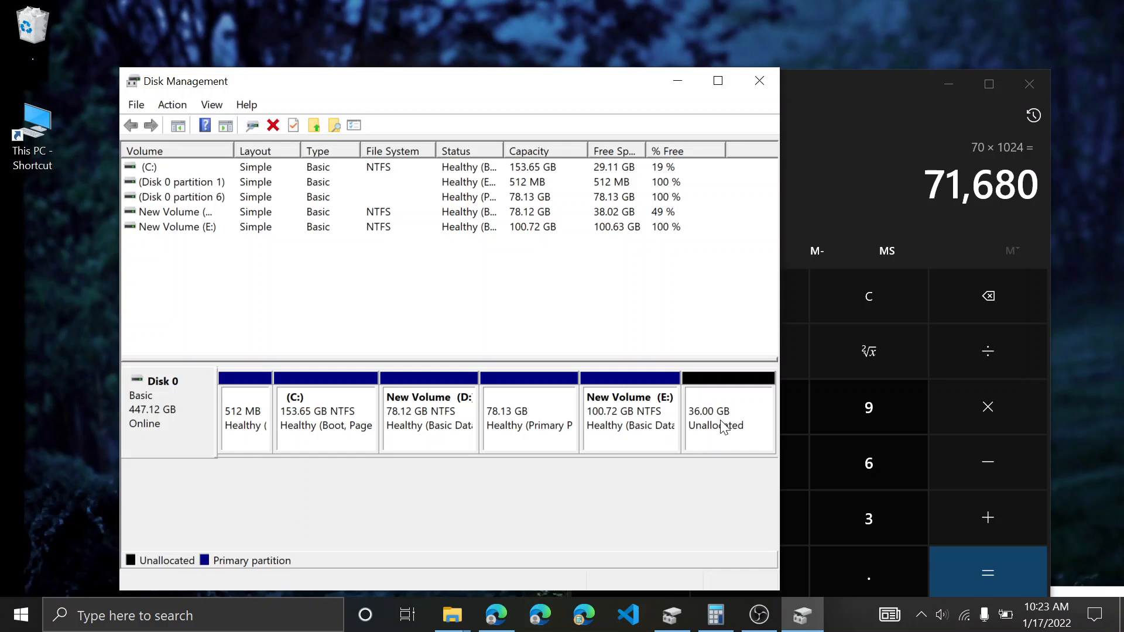
# - Create simple volume F: across the full 36 GB of unallocated space, quick-formatted as NTFS with the label New Volume
pyautogui.click(724, 427)
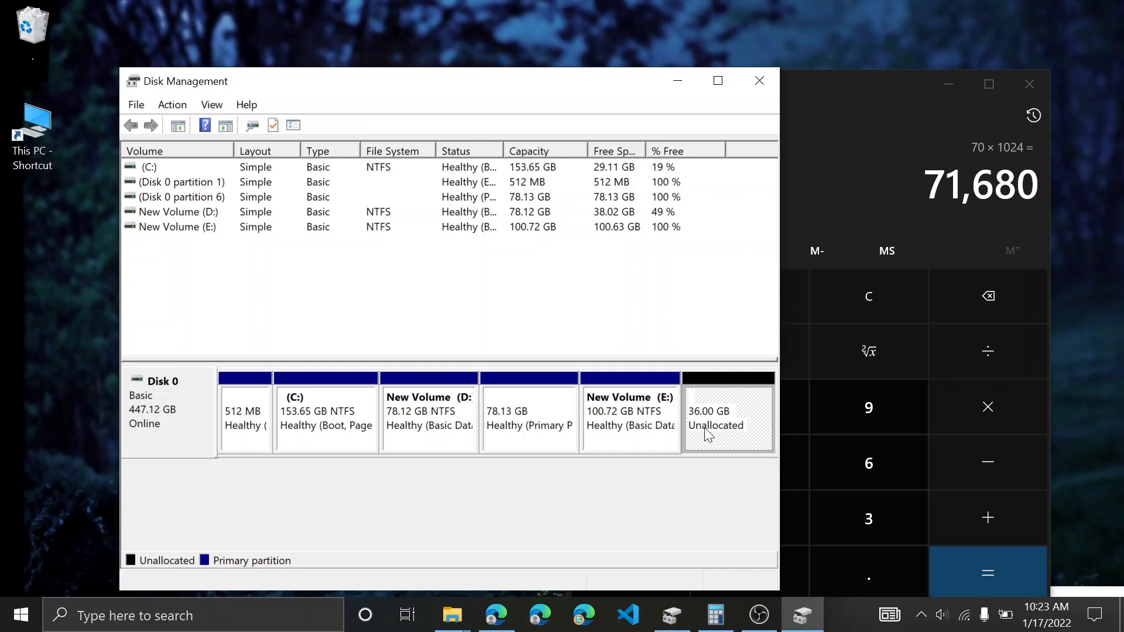
pyautogui.click(603, 419)
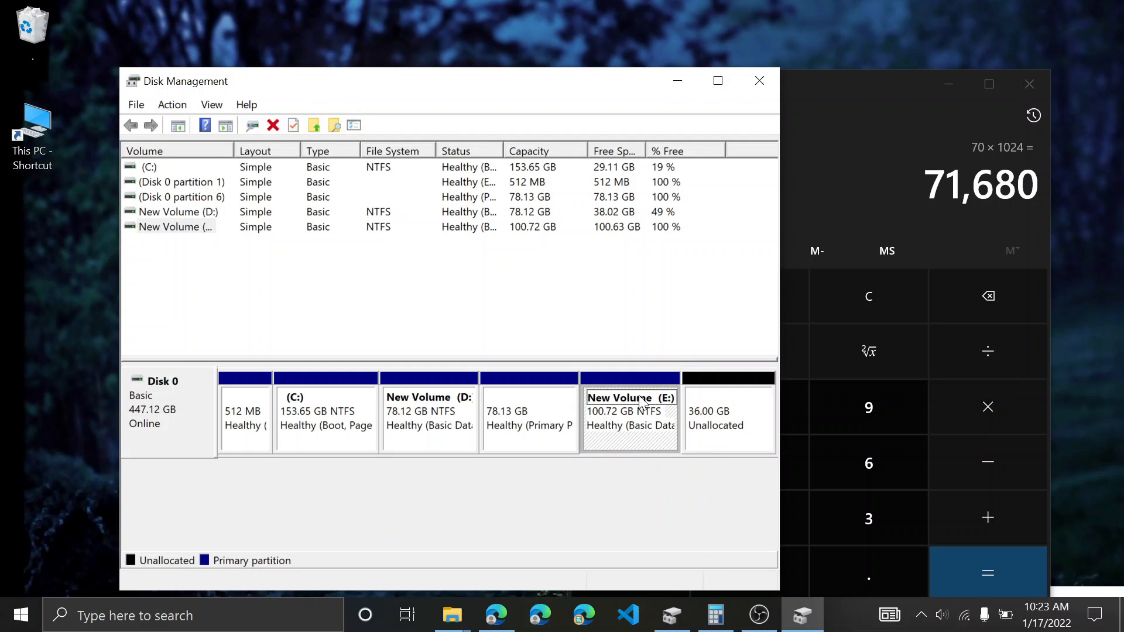
pyautogui.click(727, 415)
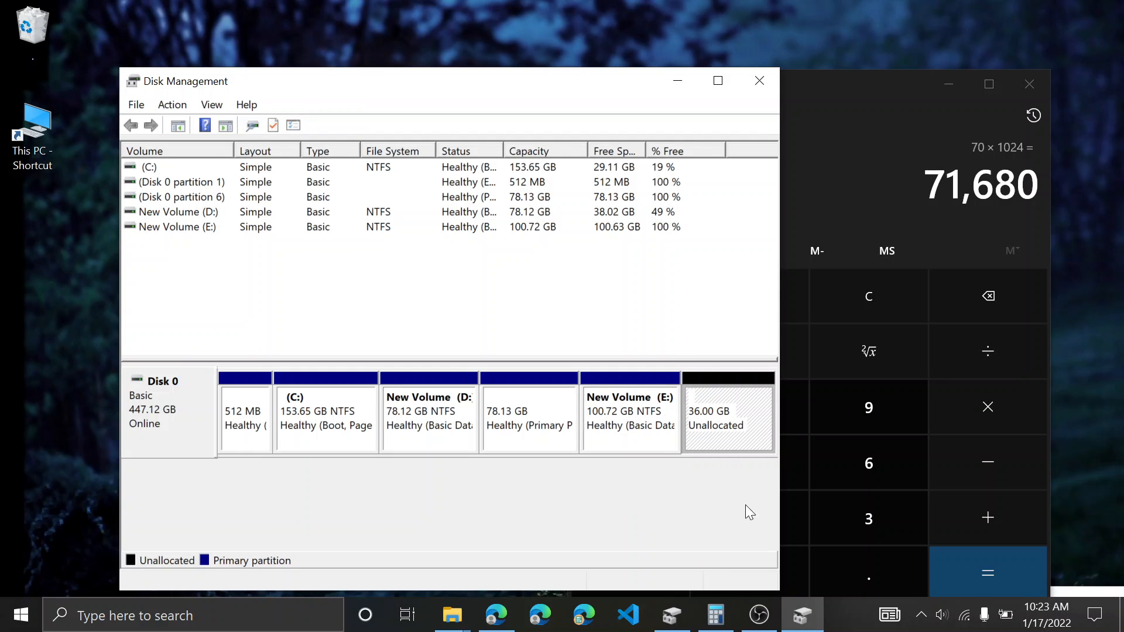
pyautogui.rightClick(708, 409)
pyautogui.click(749, 415)
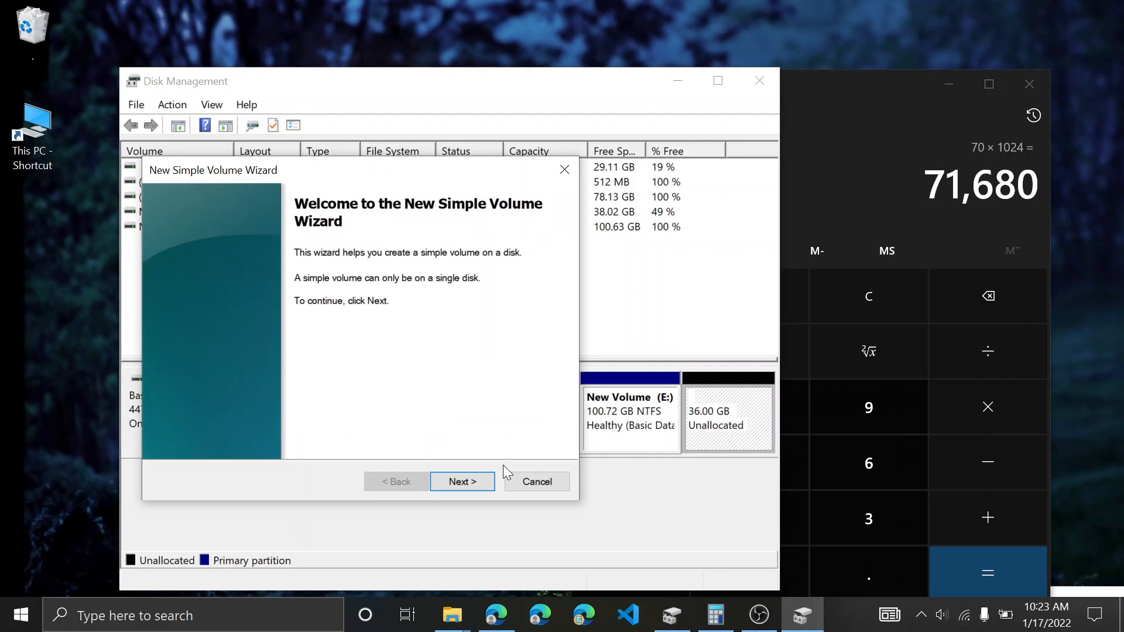
pyautogui.click(472, 478)
pyautogui.click(472, 478)
pyautogui.click(471, 478)
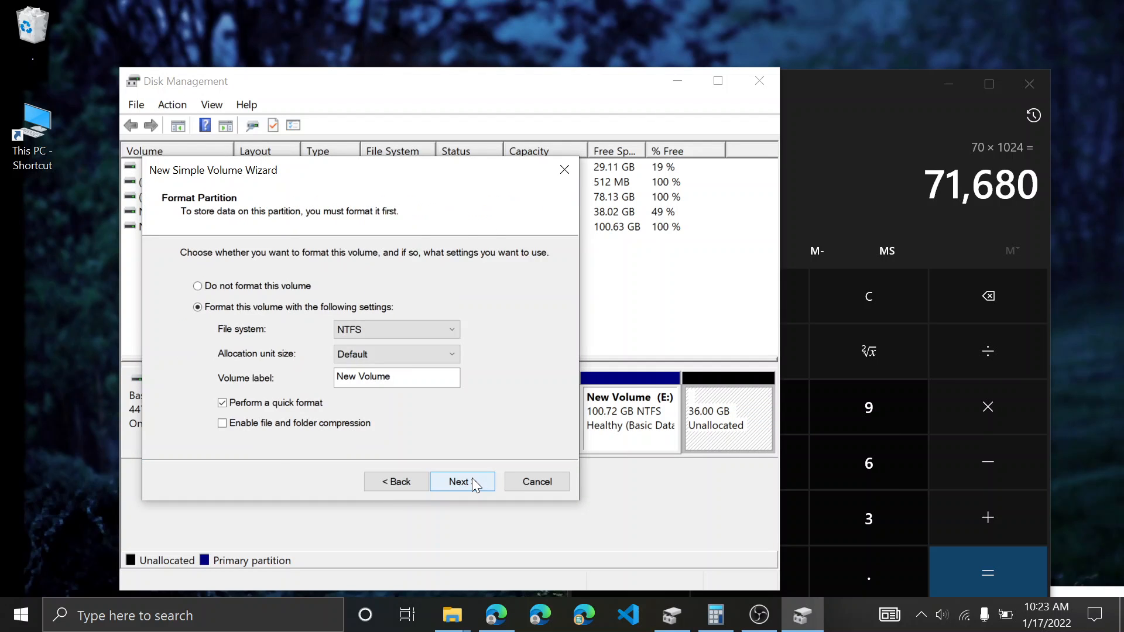
pyautogui.click(471, 478)
pyautogui.click(471, 478)
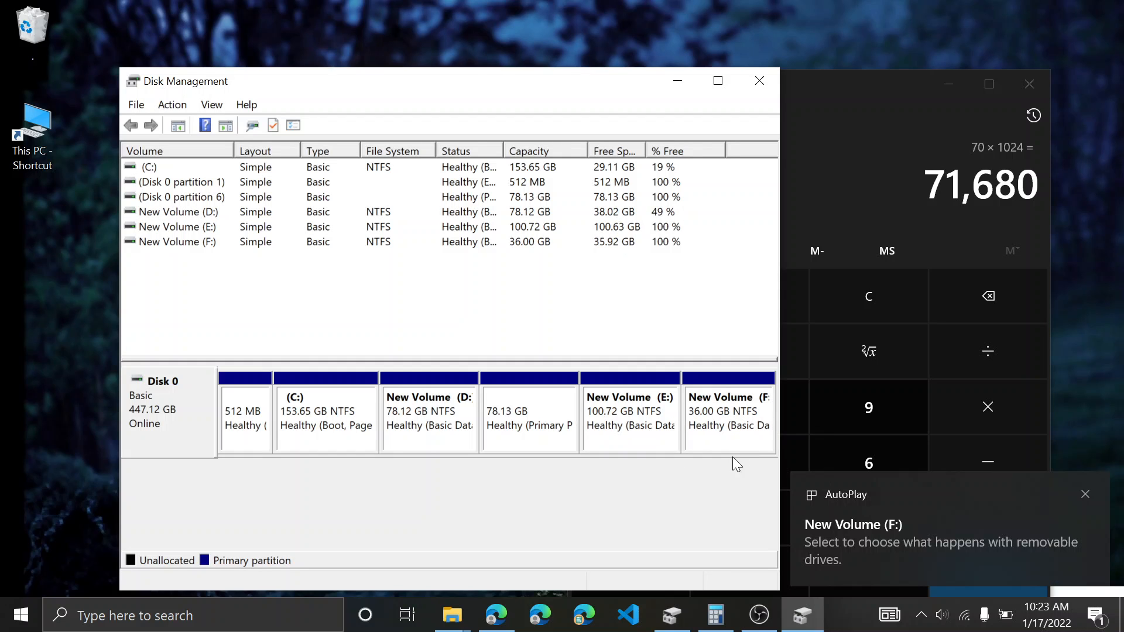
# - Open This PC to check the new F: volume among the drives, and return to Disk Management
pyautogui.click(452, 615)
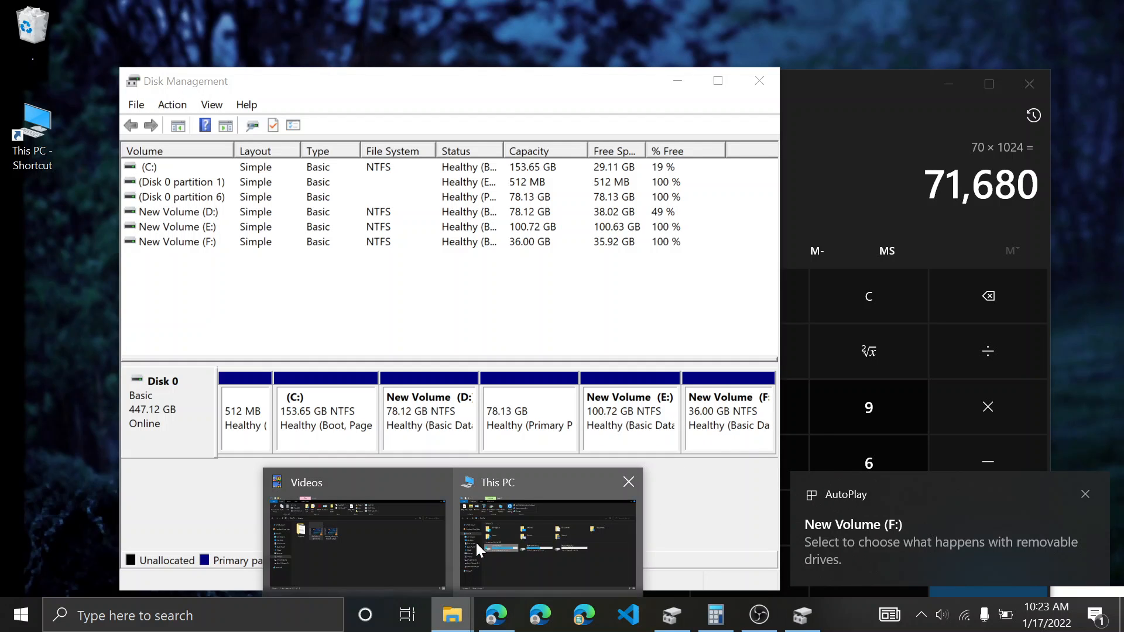
pyautogui.click(536, 518)
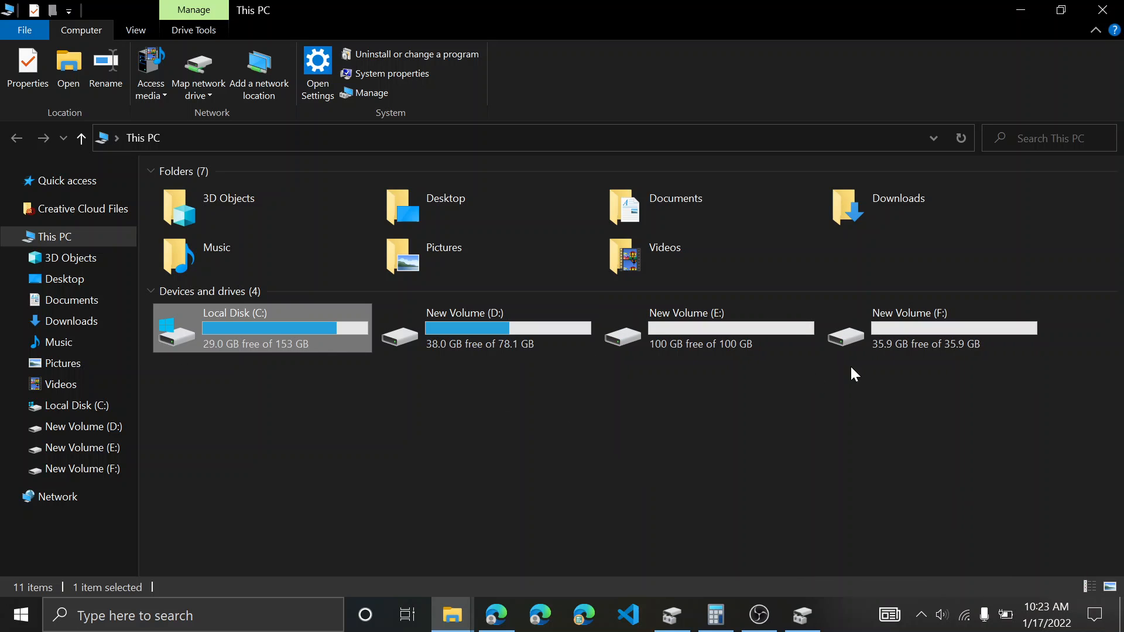
pyautogui.click(1025, 12)
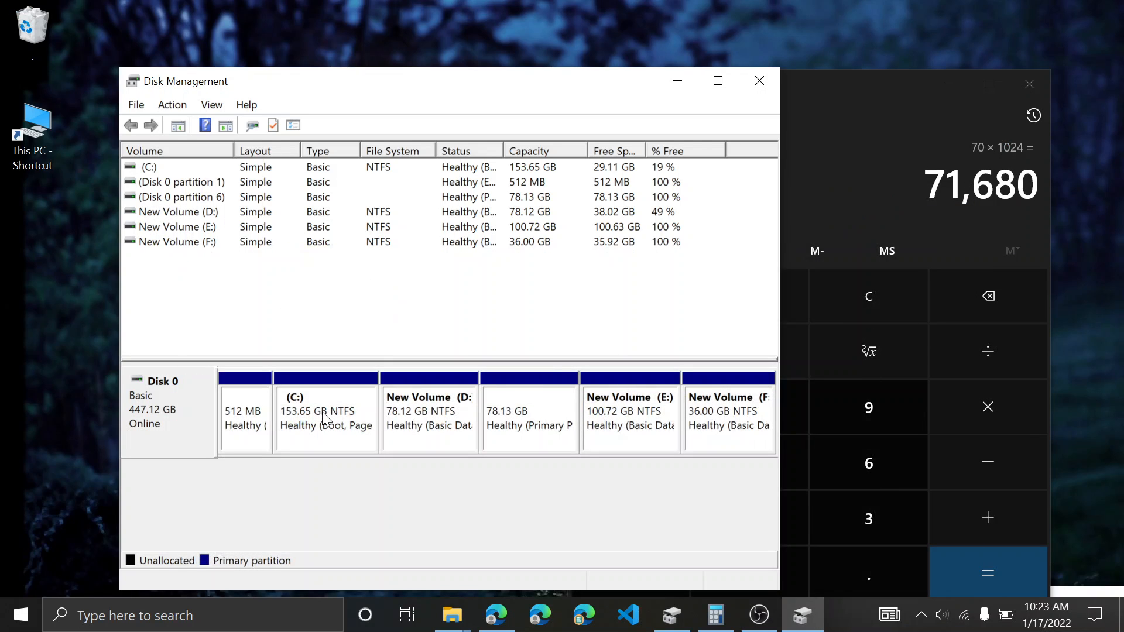
# - Review which volume operations are available for drive C:, including Extend Volume and Shrink Volume, without applying any
pyautogui.click(325, 414)
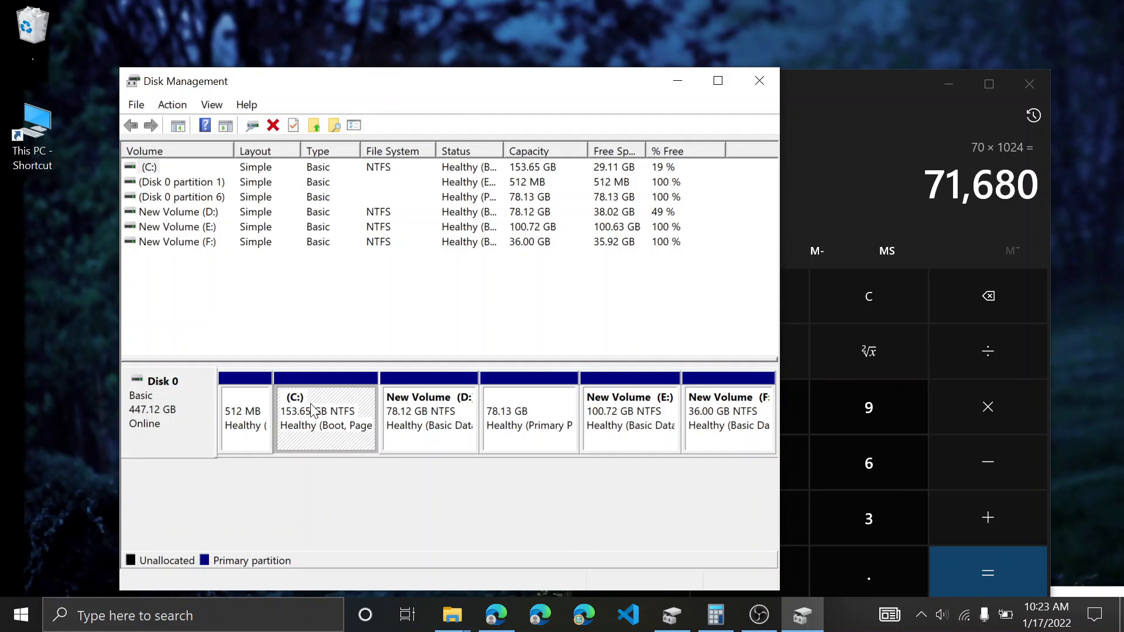
pyautogui.rightClick(311, 408)
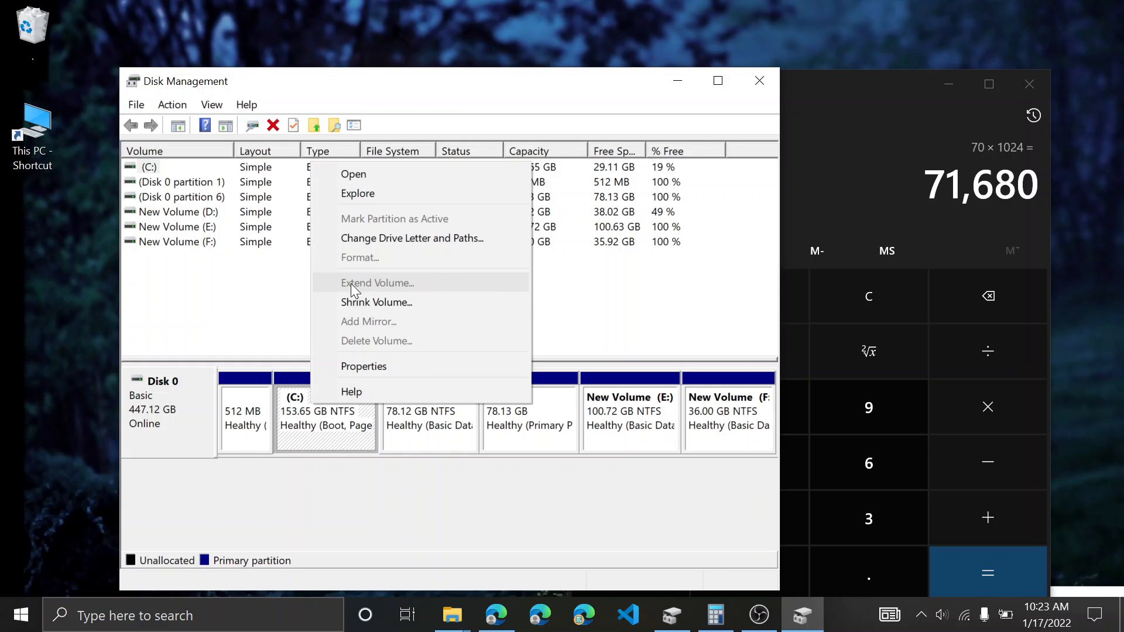
pyautogui.click(315, 480)
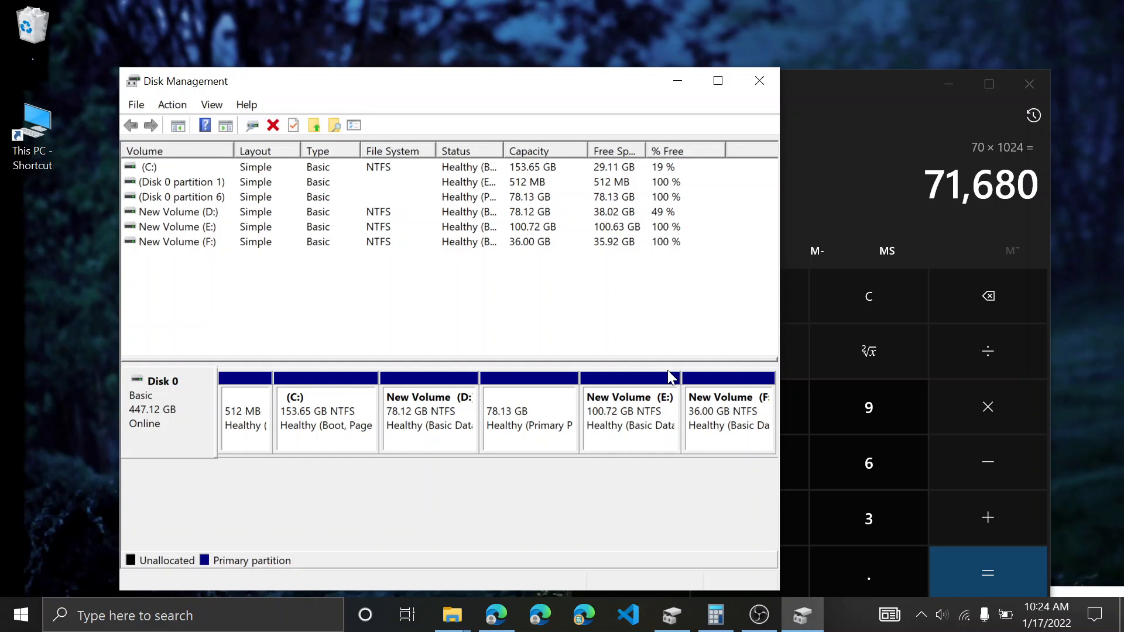
pyautogui.click(616, 403)
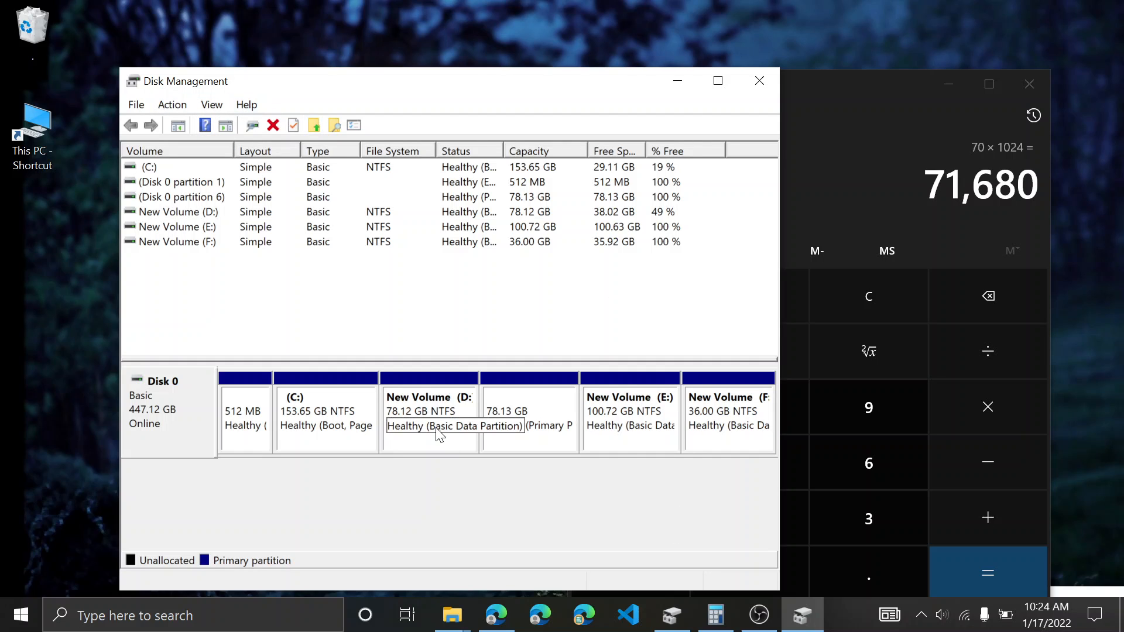
# - Start Shrink Volume on drive C: to query its available shrink space
pyautogui.click(325, 411)
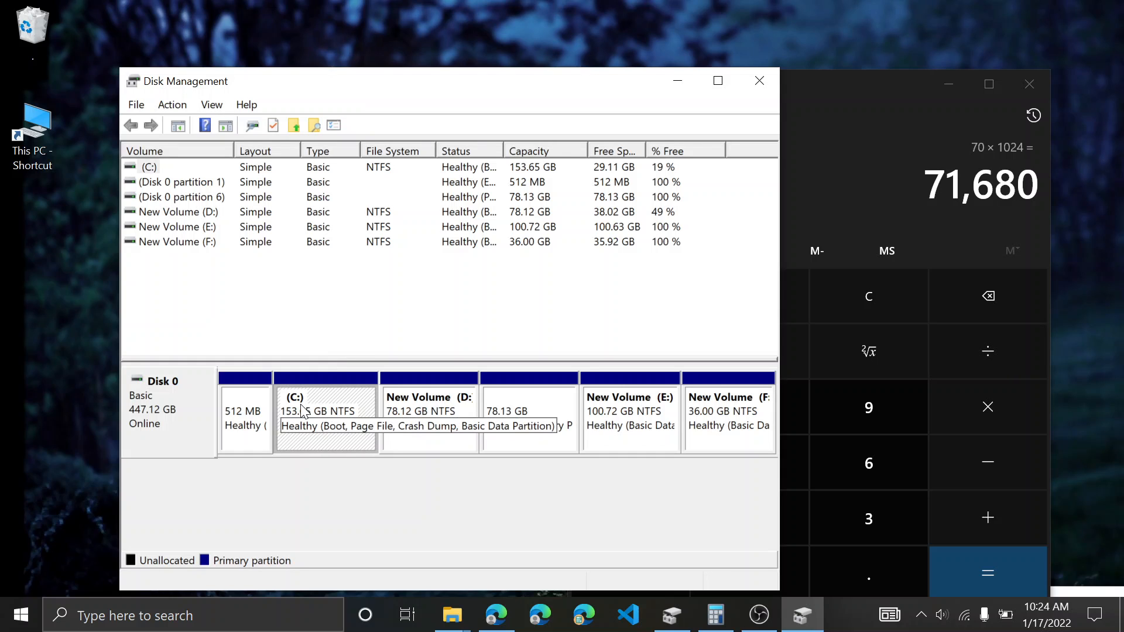
pyautogui.rightClick(302, 410)
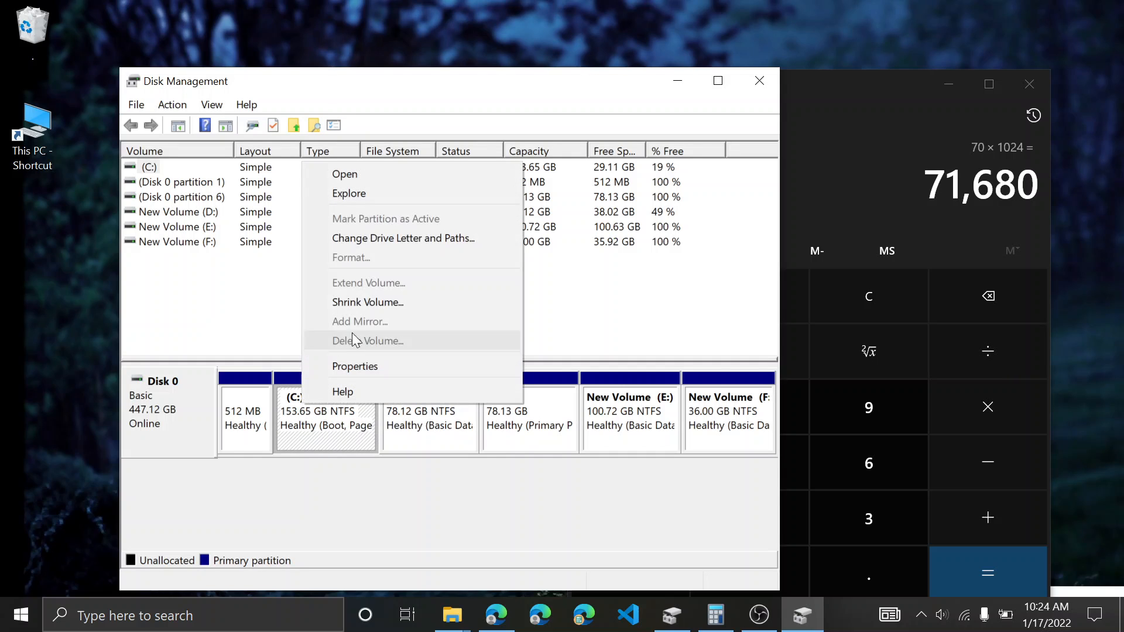
pyautogui.click(371, 301)
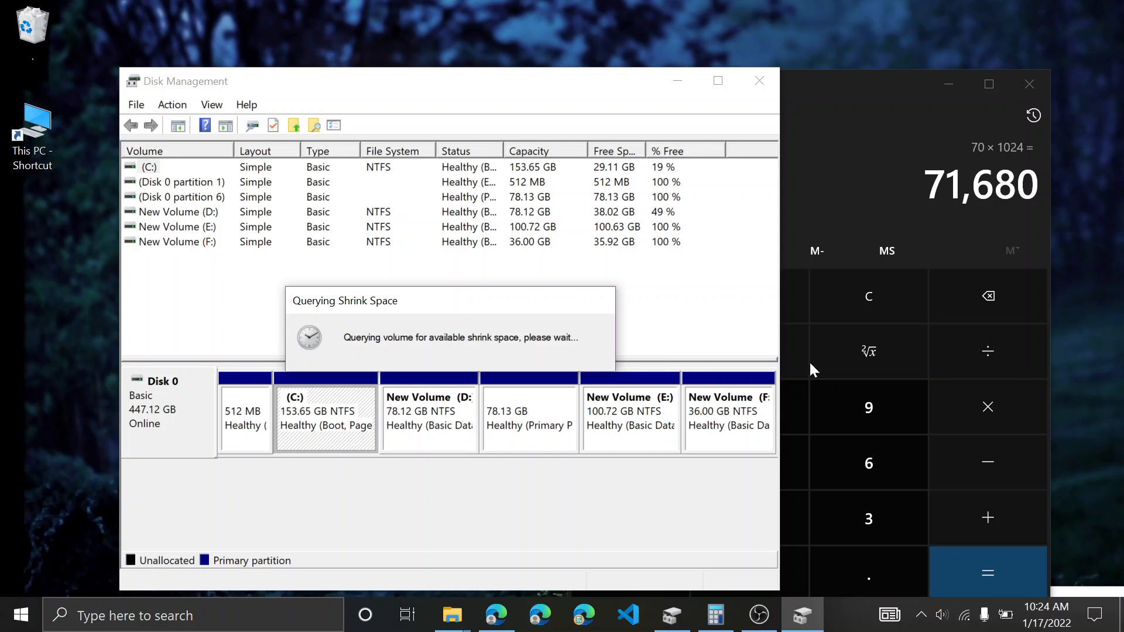
# - Switch to Calculator and multiply 53 by 1024 to convert 53 GB to megabytes
pyautogui.click(838, 203)
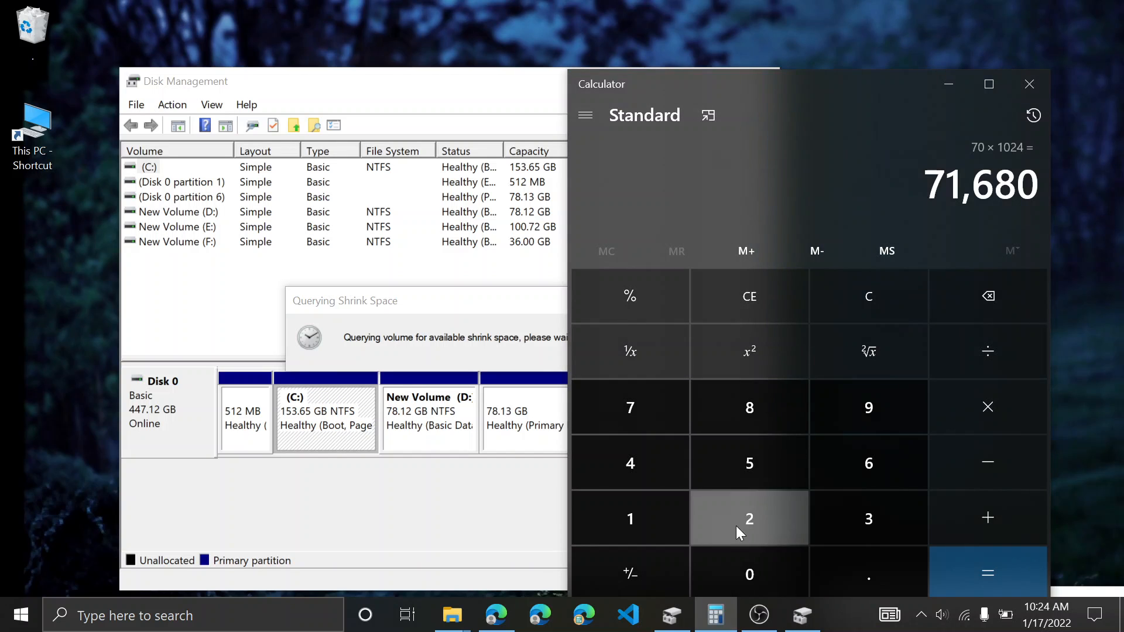
pyautogui.click(747, 479)
pyautogui.click(904, 530)
pyautogui.click(975, 418)
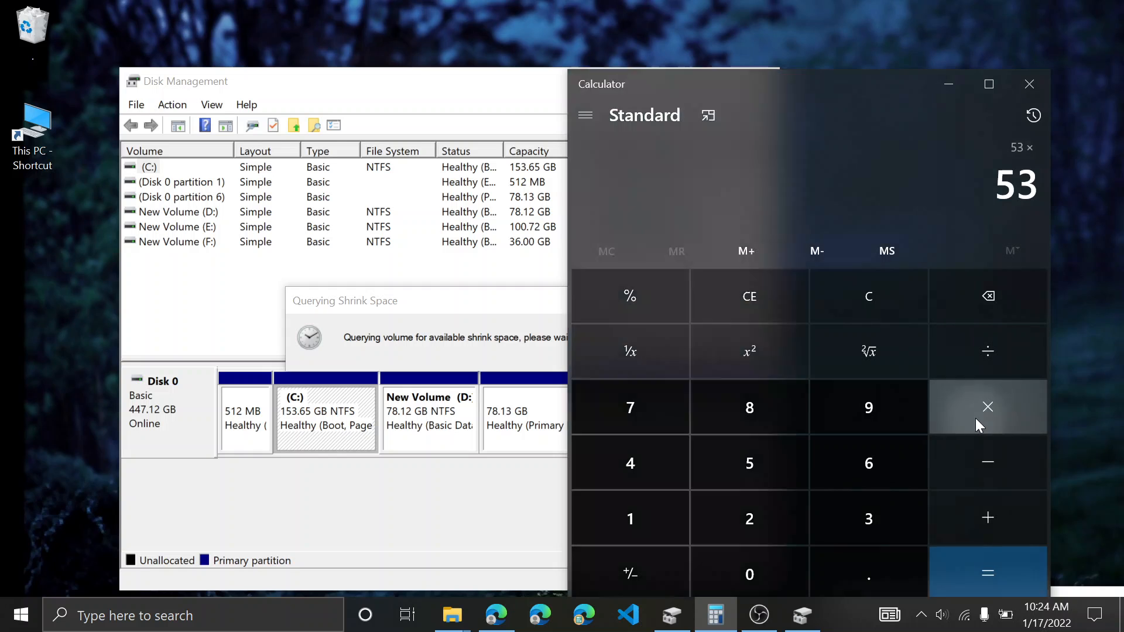
pyautogui.click(636, 541)
pyautogui.click(765, 576)
pyautogui.click(743, 520)
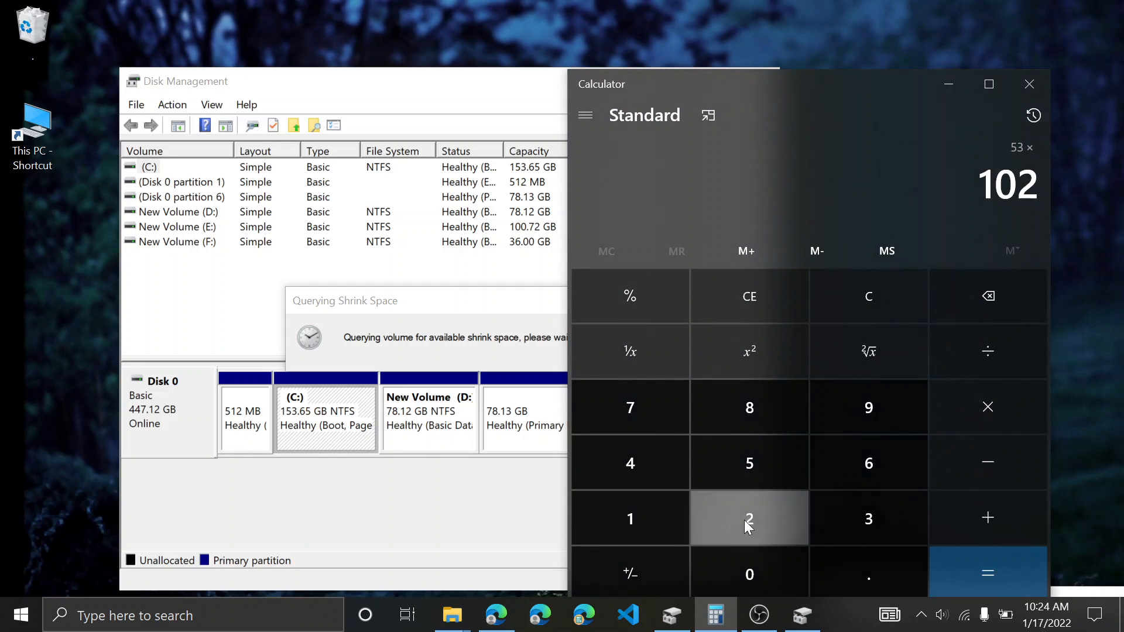
pyautogui.click(676, 473)
pyautogui.click(956, 556)
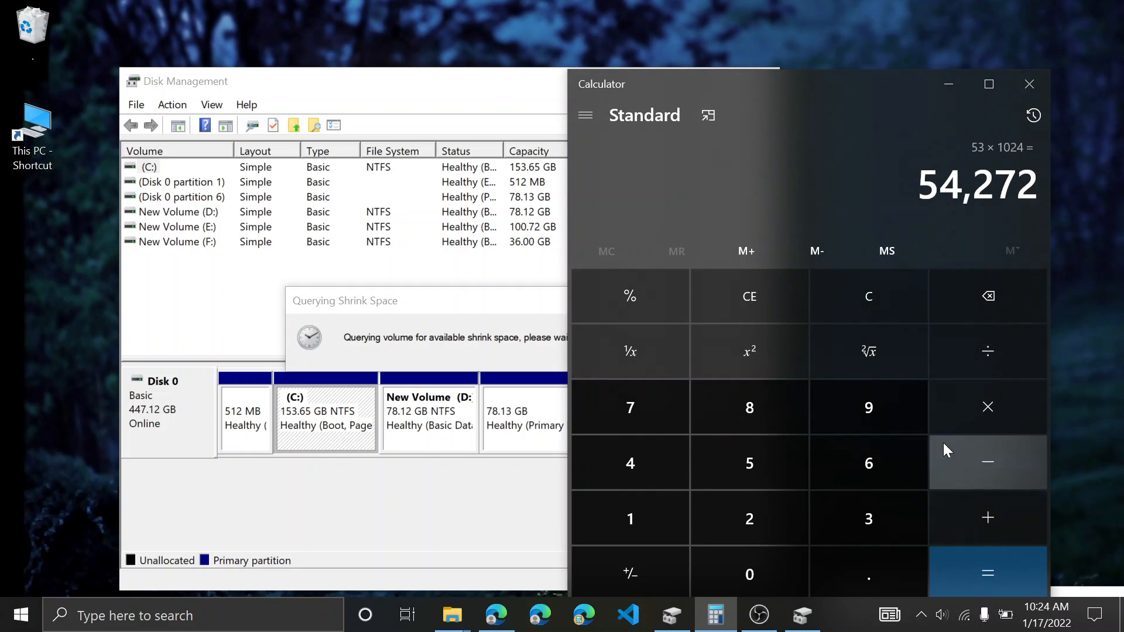
pyautogui.moveTo(922, 187); pyautogui.dragTo(1038, 191)
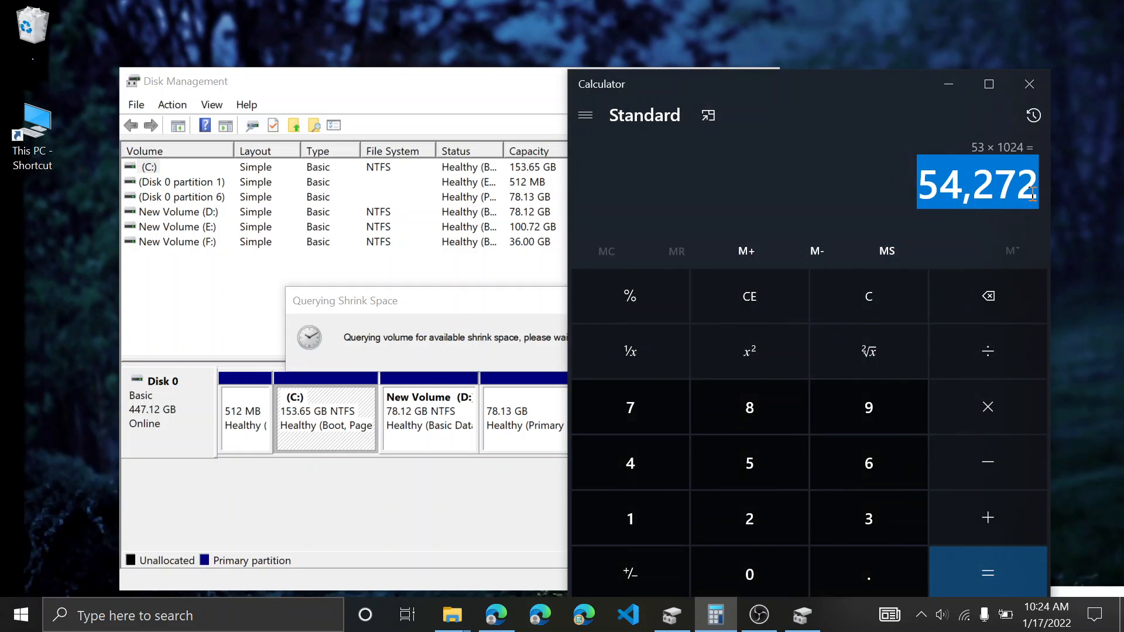
pyautogui.click(997, 203)
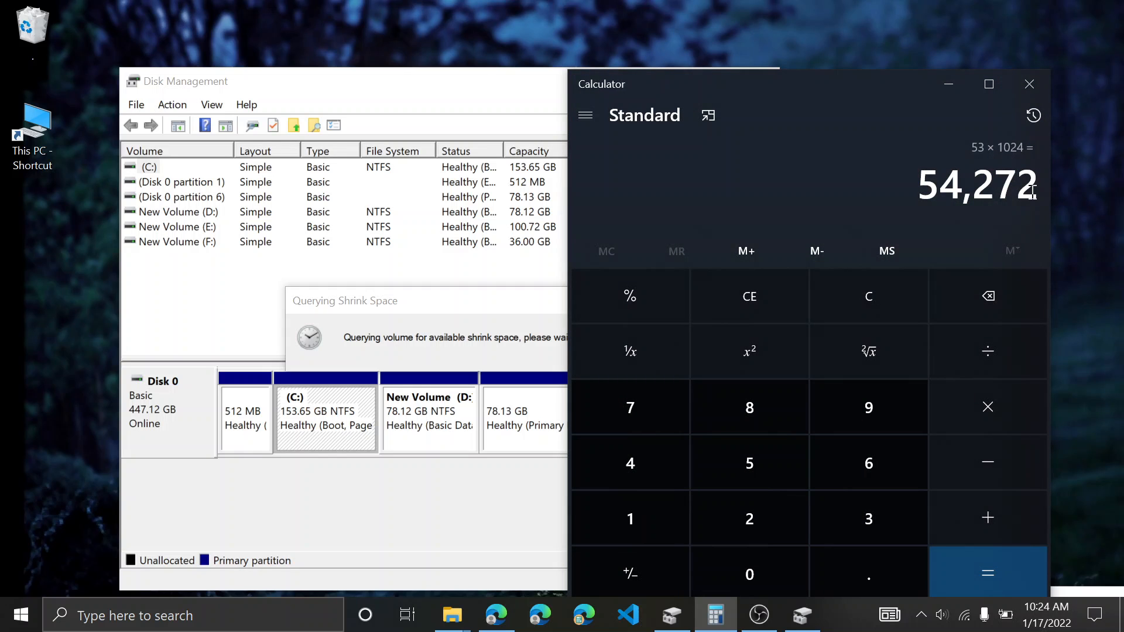
pyautogui.click(460, 419)
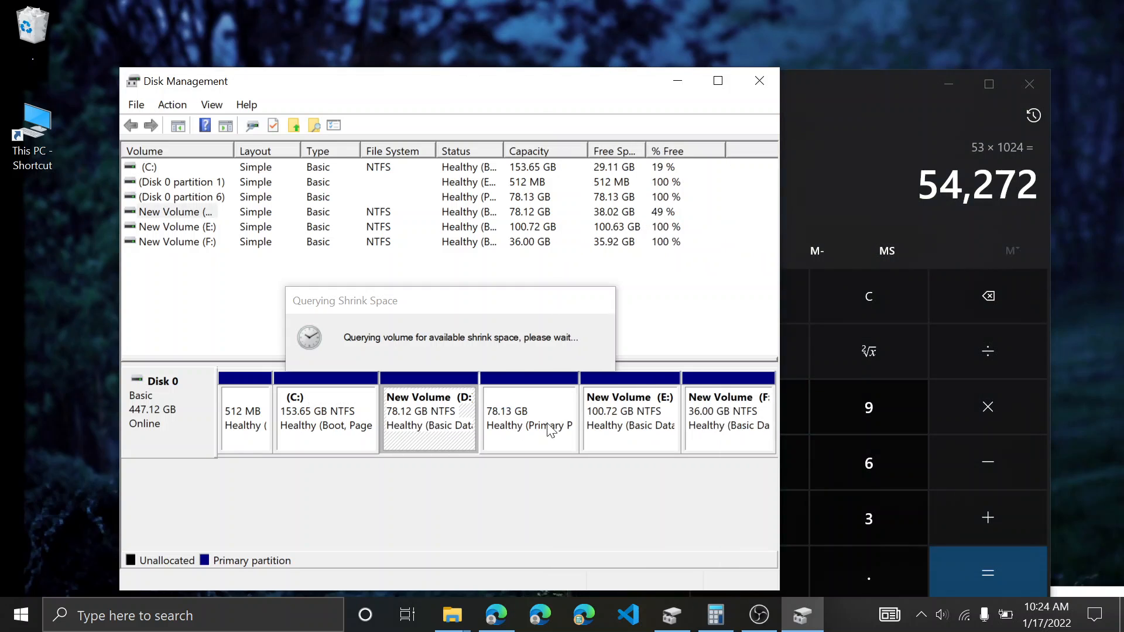
pyautogui.click(702, 416)
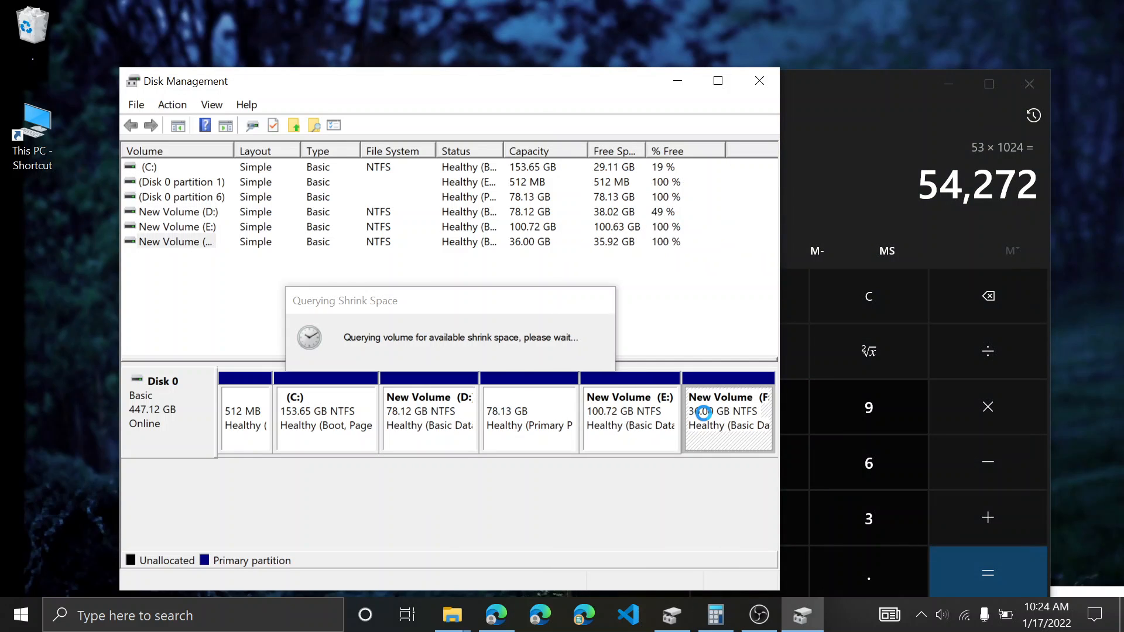
pyautogui.click(908, 217)
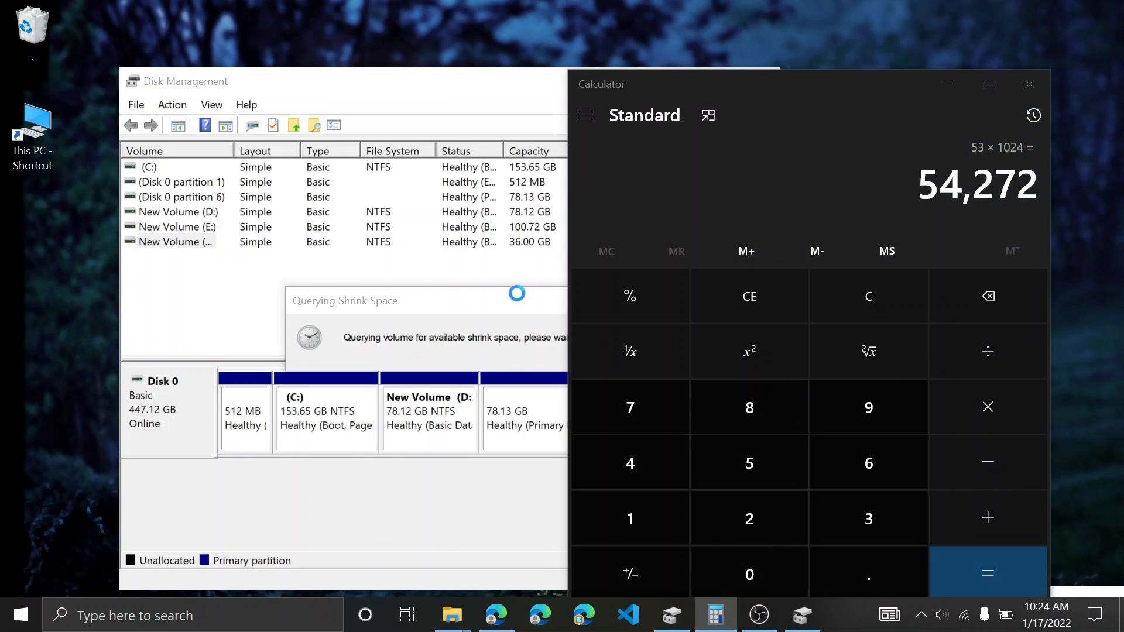